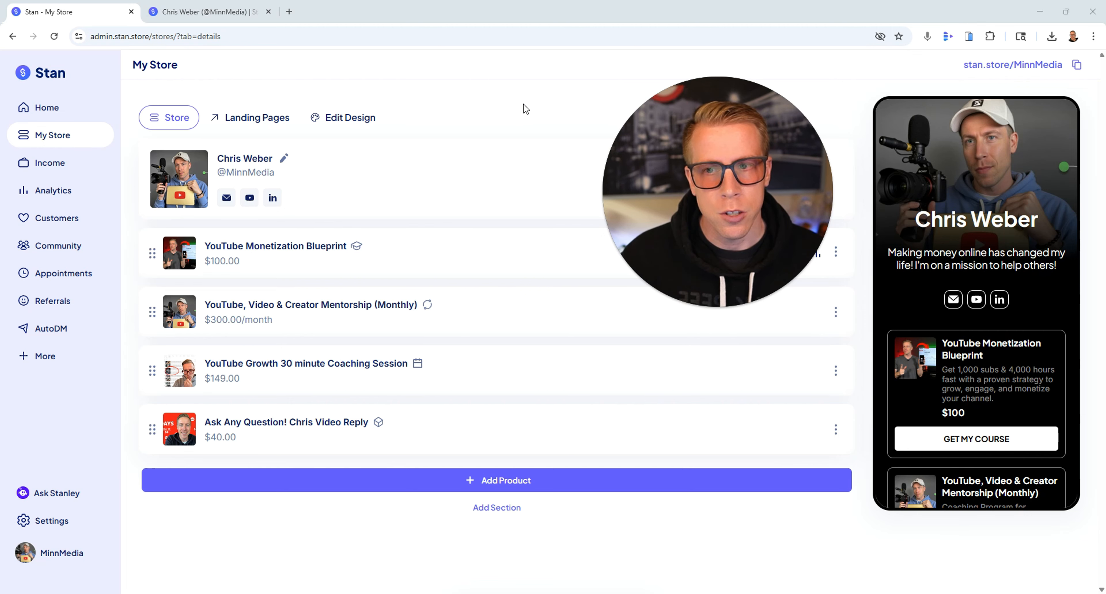
Step: Start adding a new product of type Community to My Store
click(48, 142)
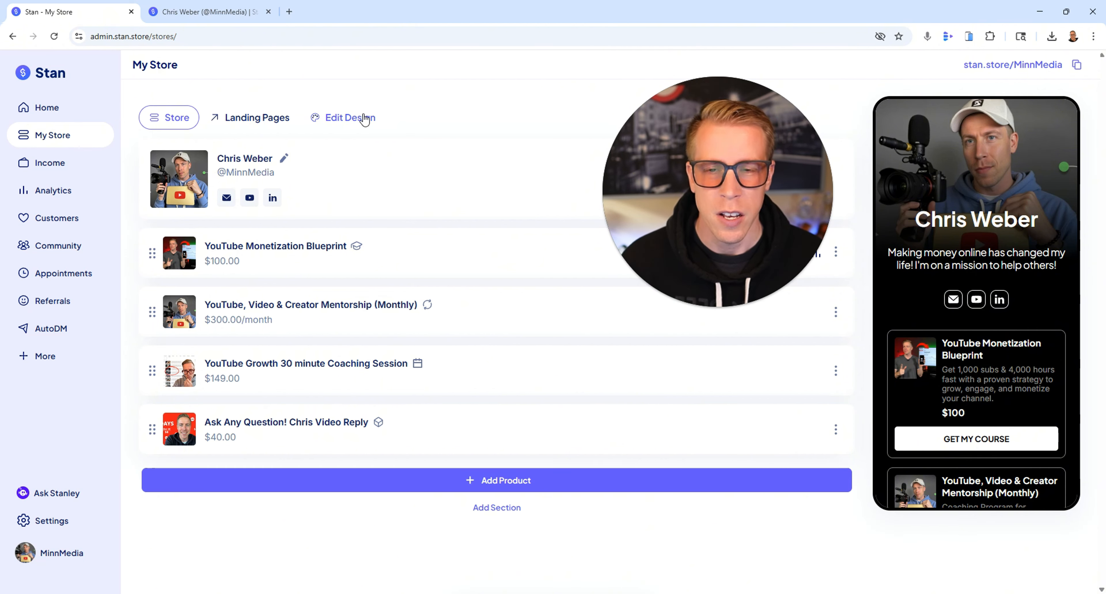
click(526, 484)
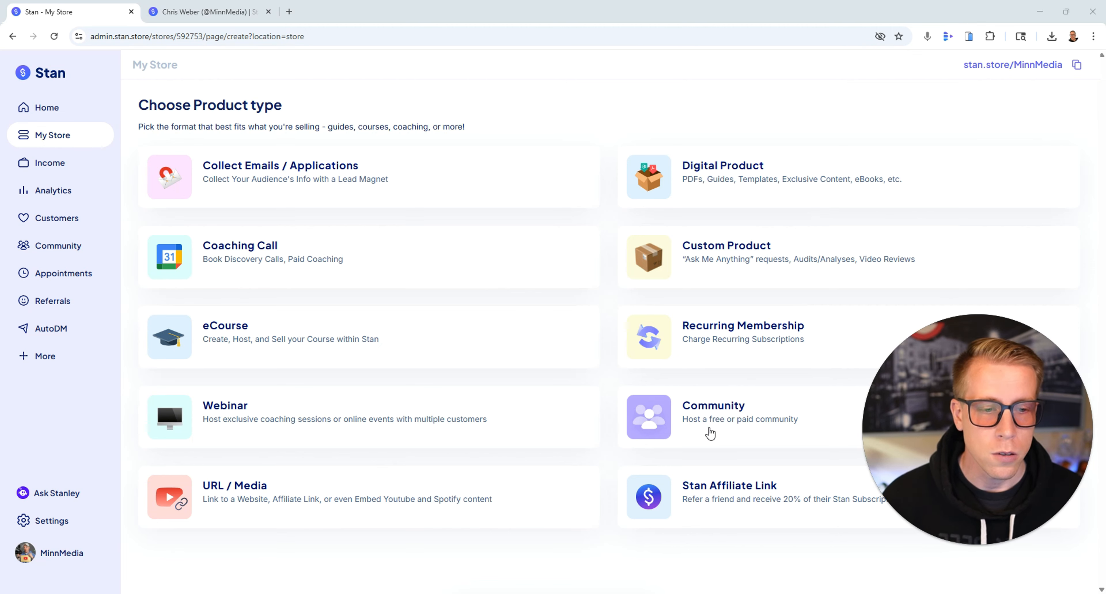
click(648, 417)
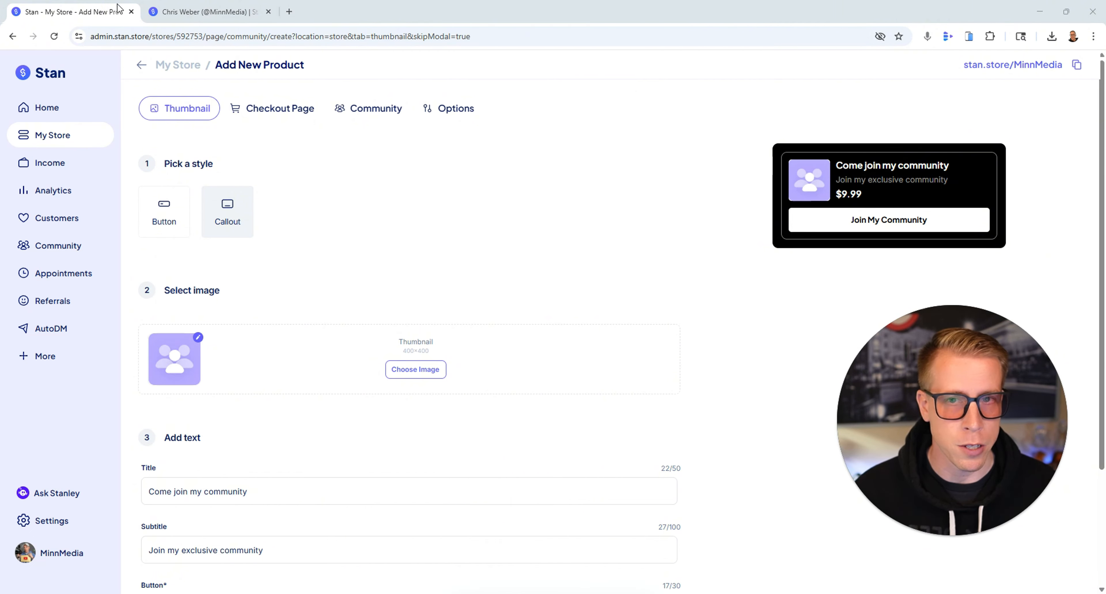
Step: View the YouTube Monetization Blueprint page on the live storefront, and return to the new community product
click(192, 12)
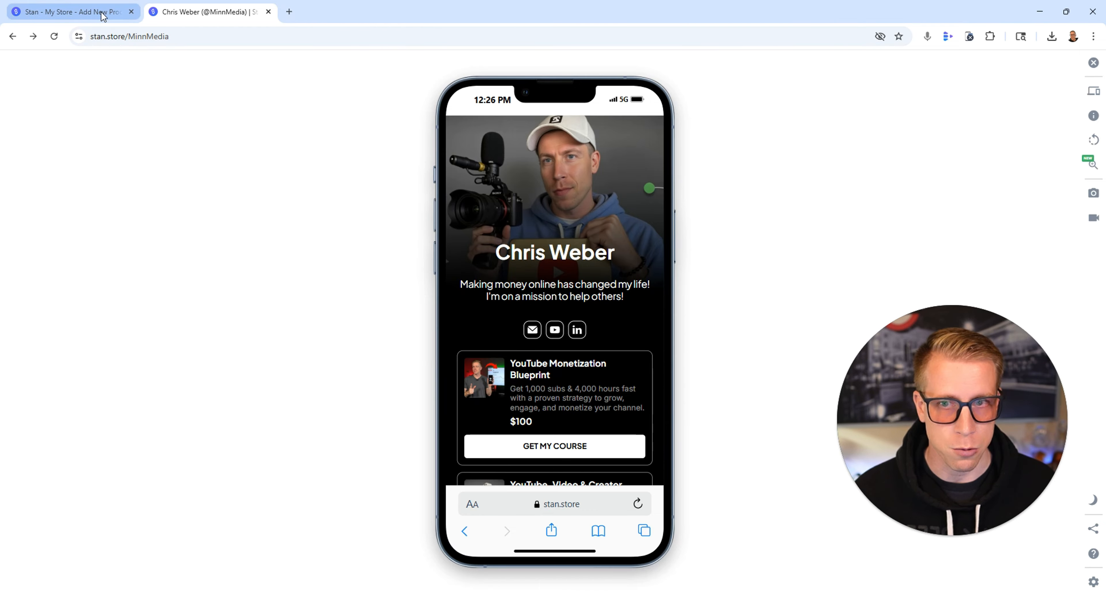
scroll(593, 328, down, 3)
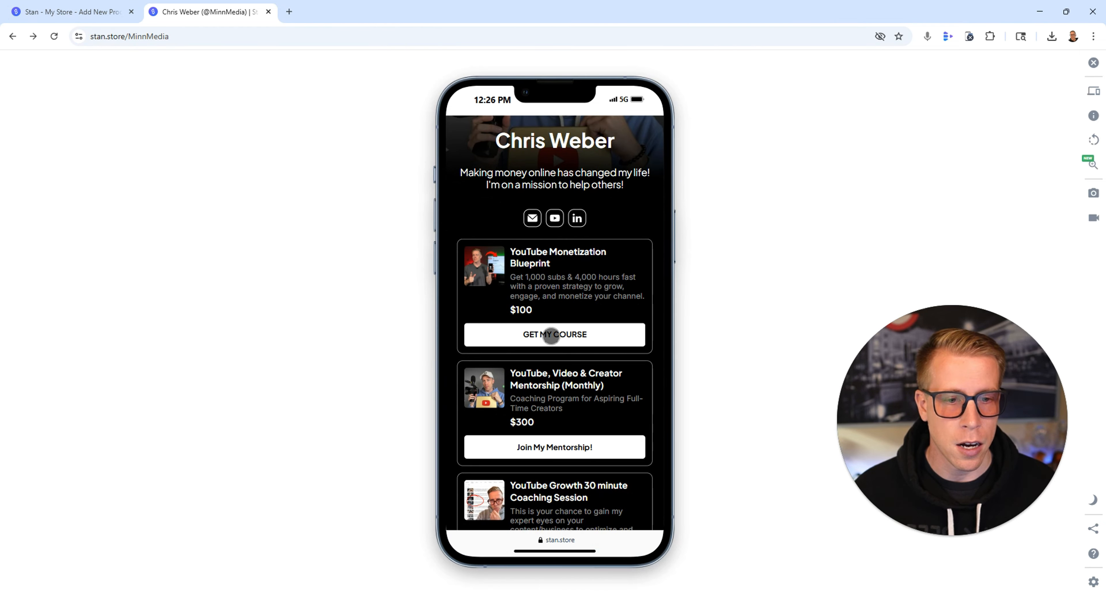
click(551, 335)
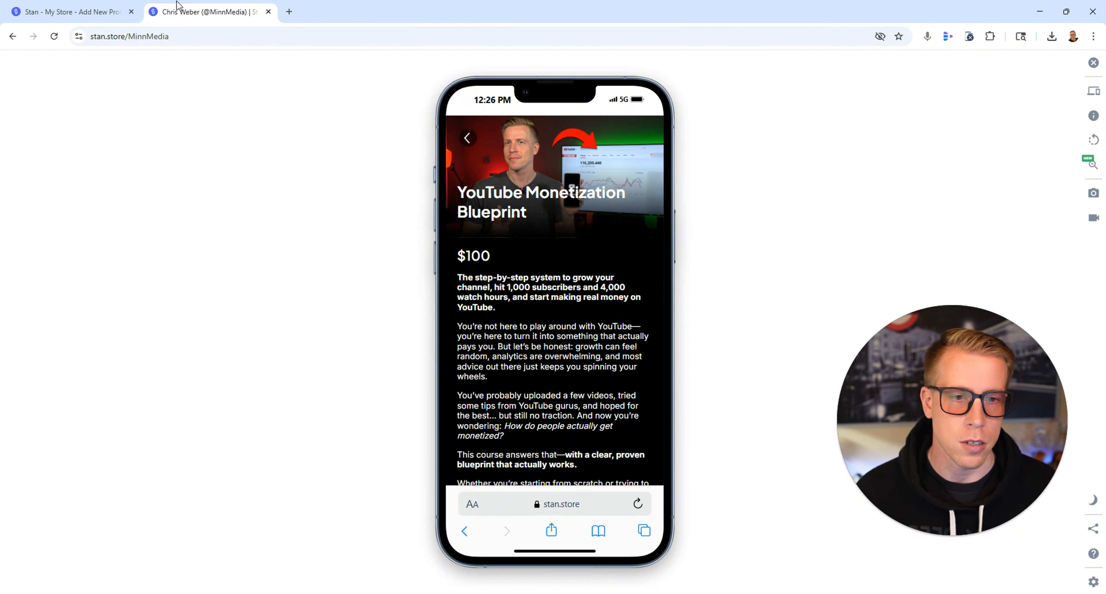
click(68, 13)
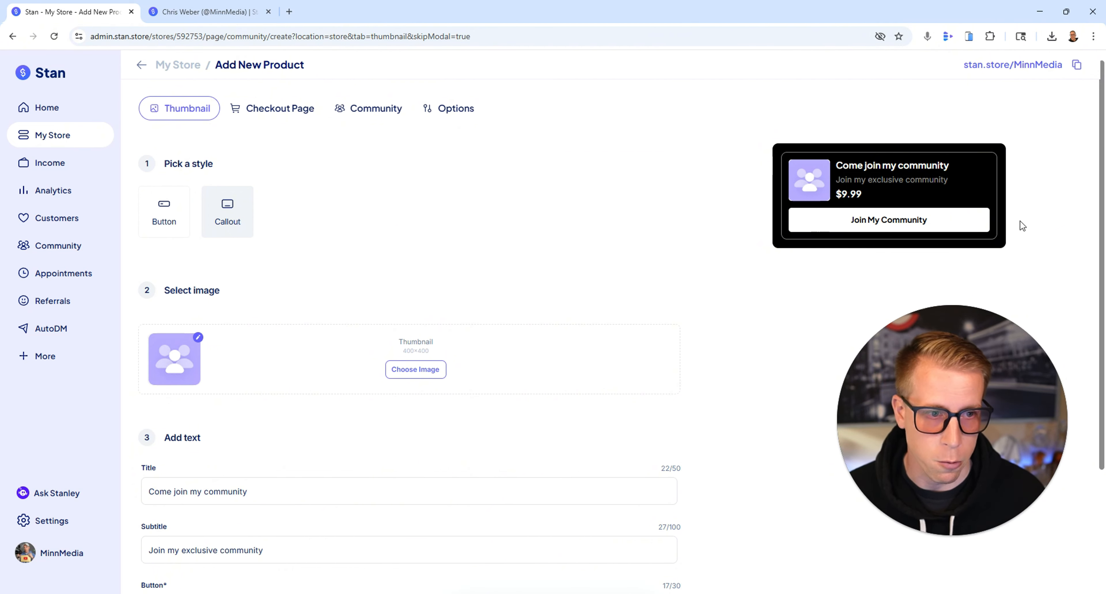
Step: Compare the Button and Callout thumbnail styles, keep Callout, and check the product cards on the live storefront
click(161, 213)
click(235, 226)
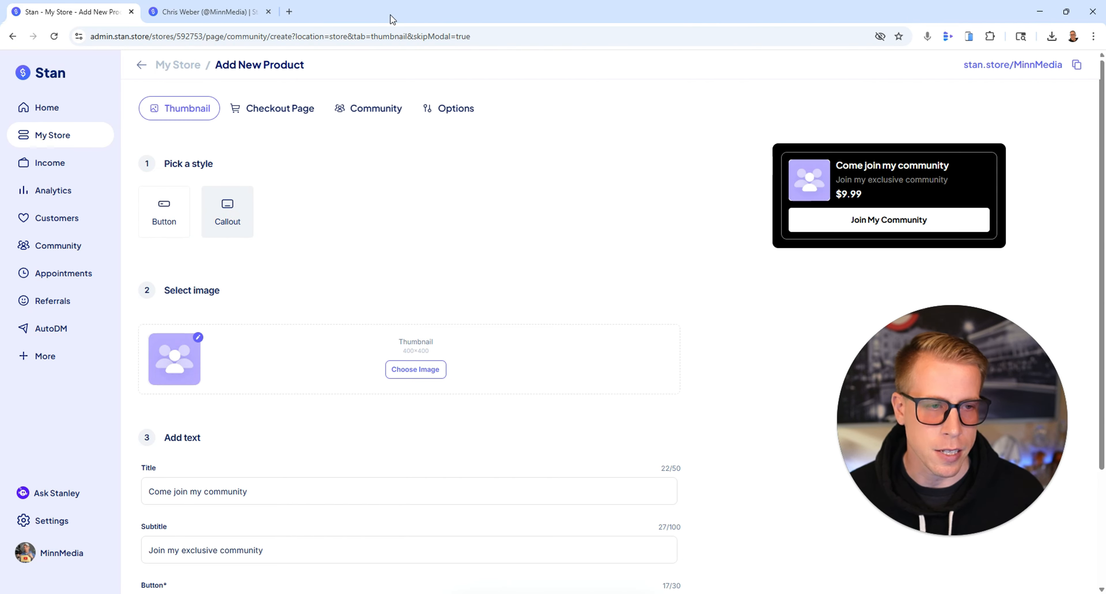
click(237, 10)
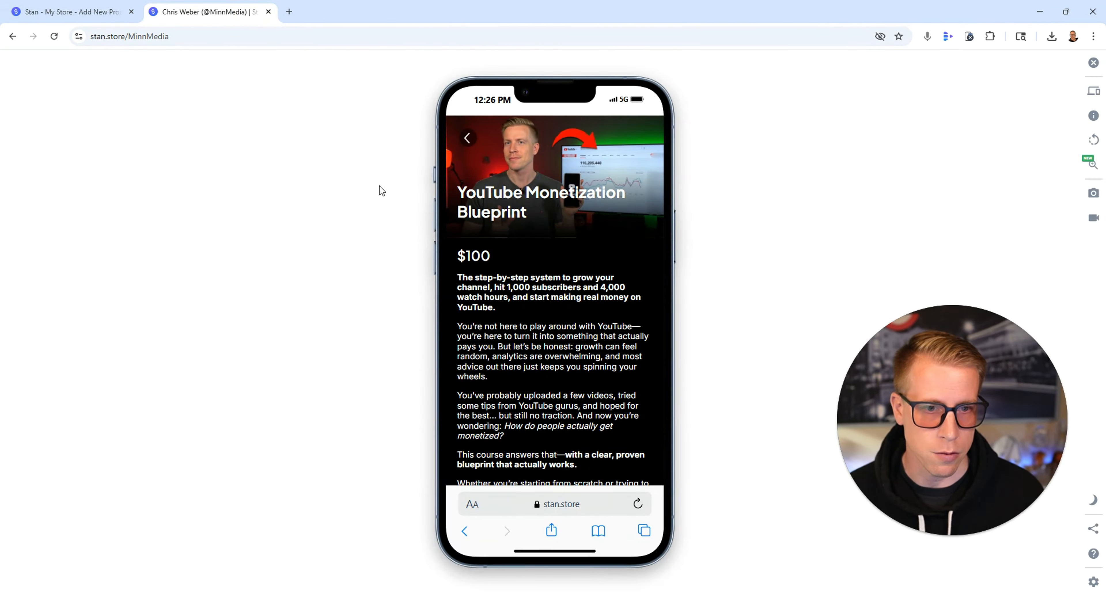
click(11, 37)
drag(533, 354, 470, 248)
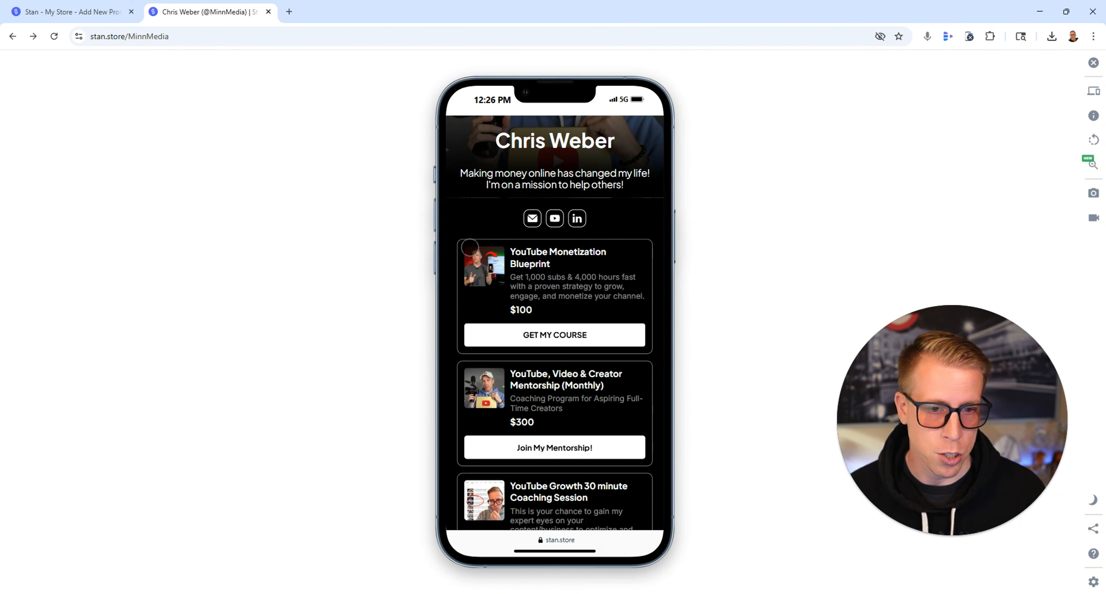
click(94, 13)
scroll(414, 275, down, 2)
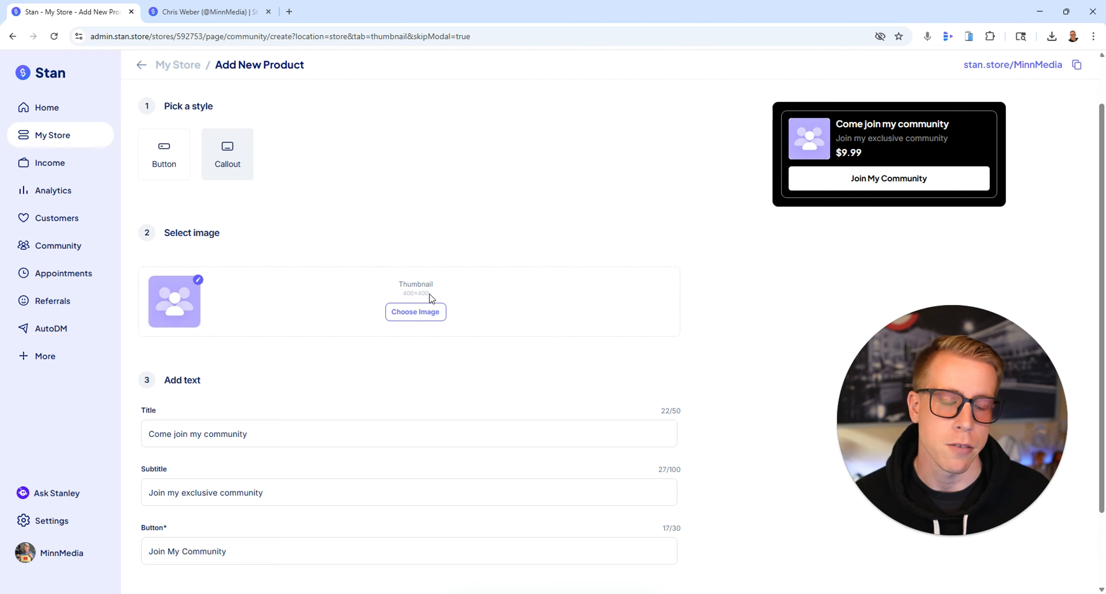
Step: Review the thumbnail images of the existing products on the live storefront and go back to the product editor
click(206, 12)
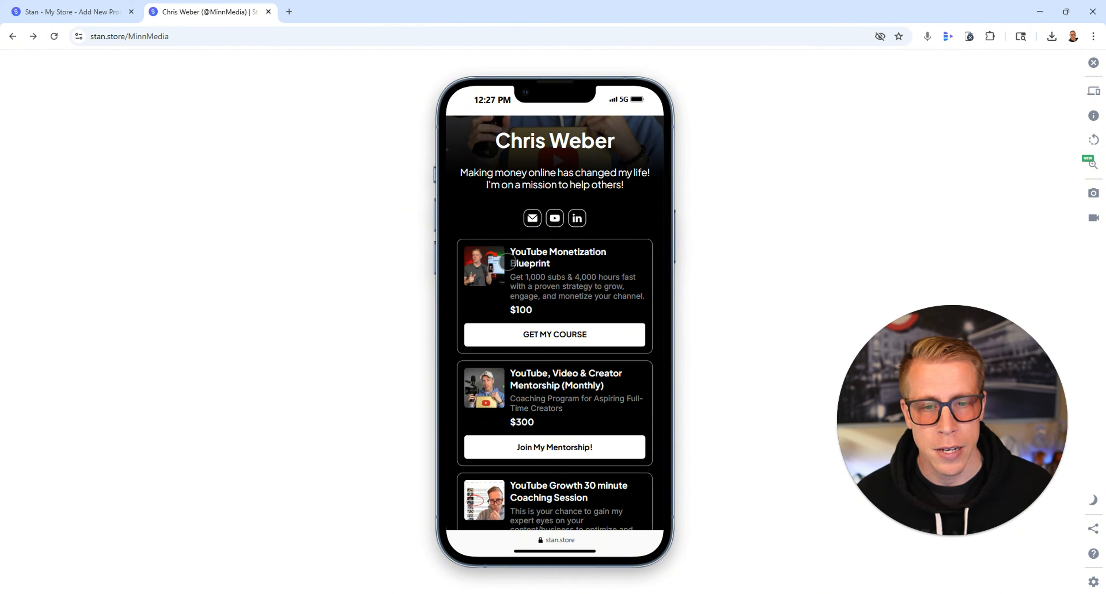
scroll(507, 262, down, 5)
scroll(488, 288, up, 6)
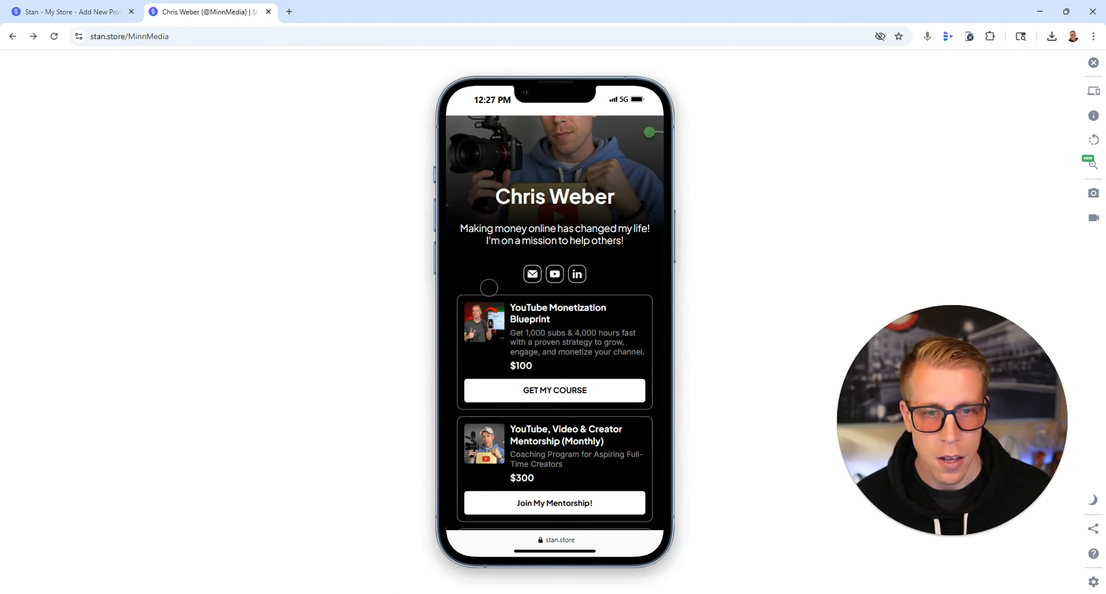
scroll(508, 315, up, 2)
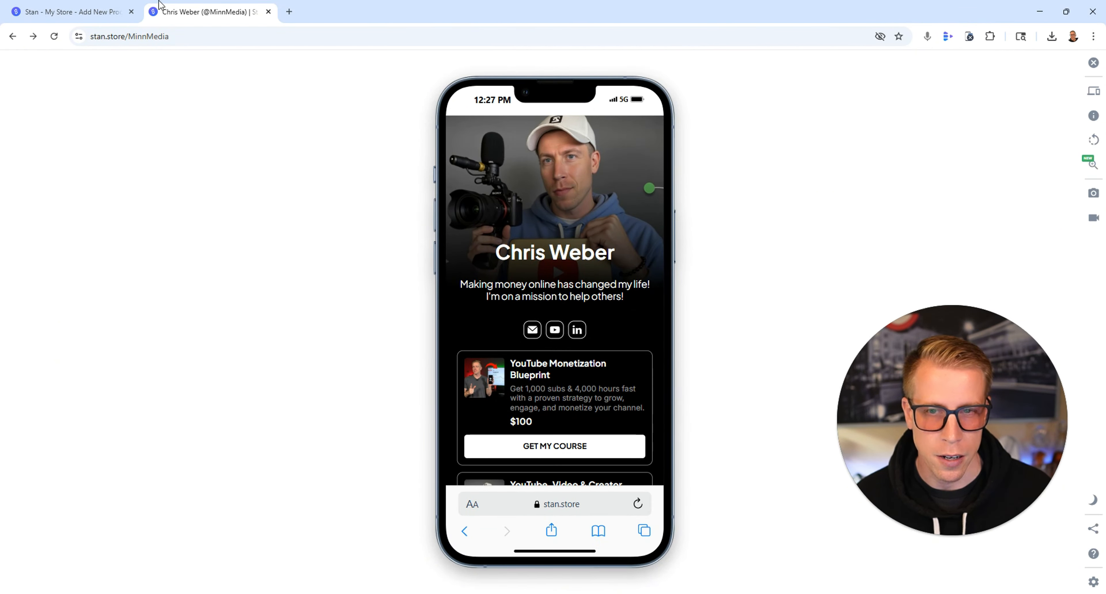
click(84, 9)
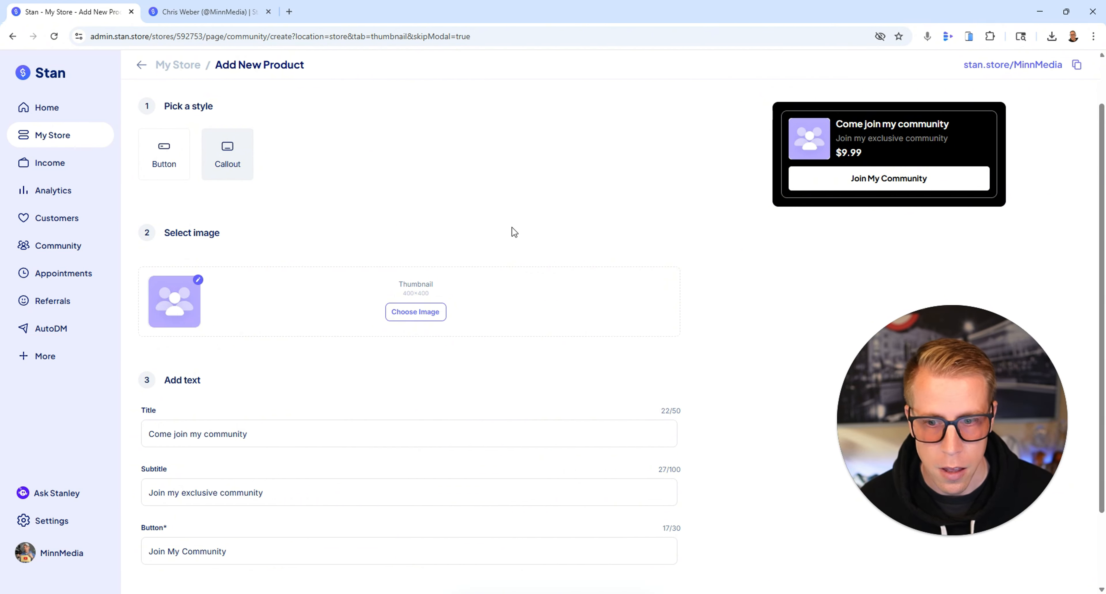
Step: Set the community thumbnail's button text to JOIN NOW and continue to the Checkout Page settings
scroll(514, 232, down, 2)
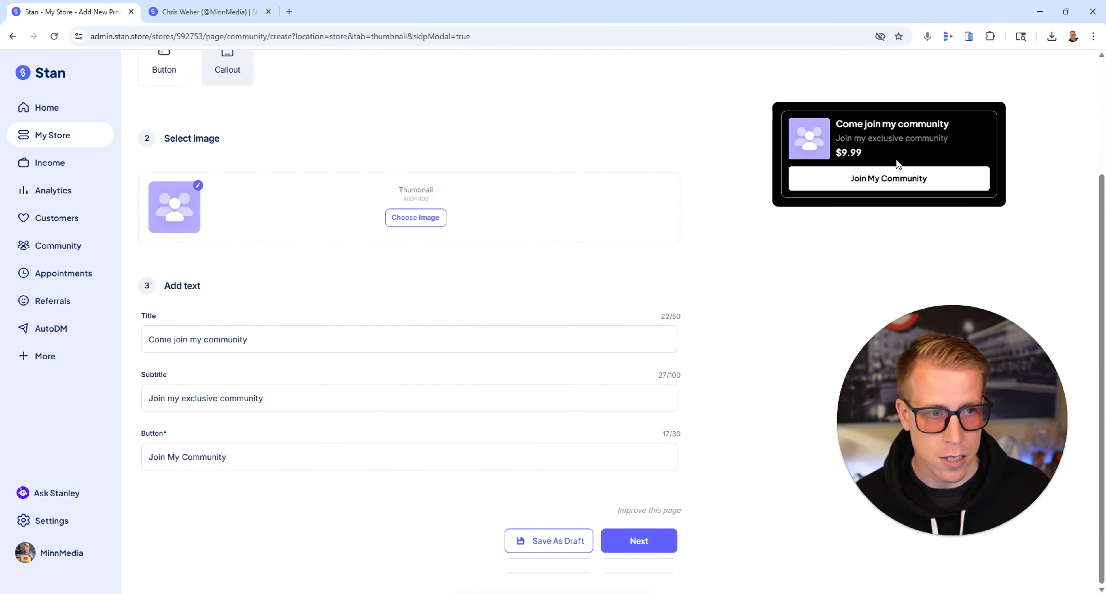
click(268, 338)
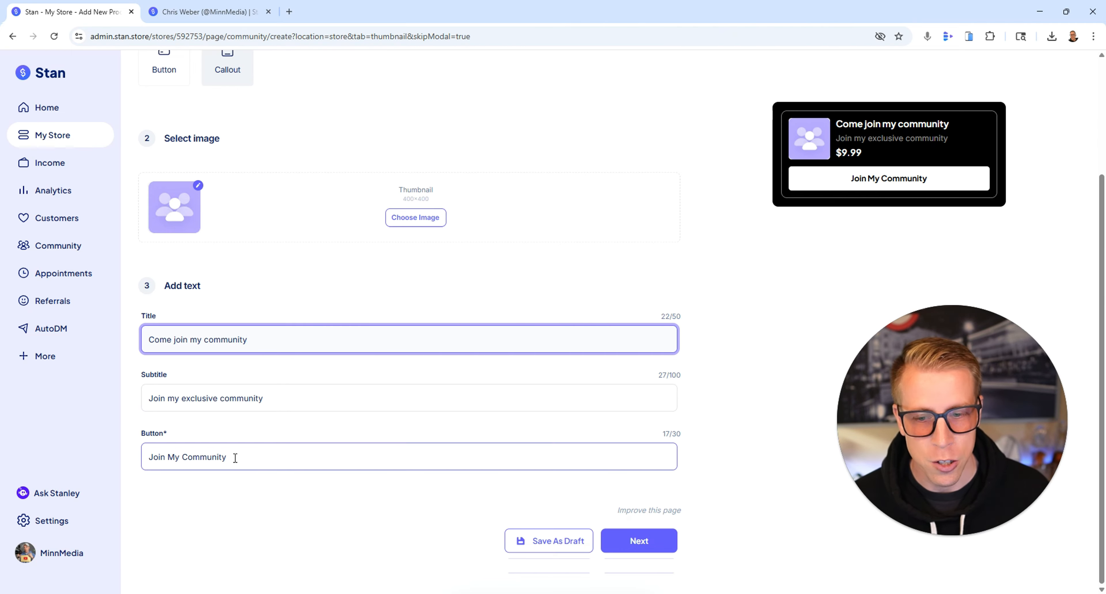
drag(235, 457, 173, 458)
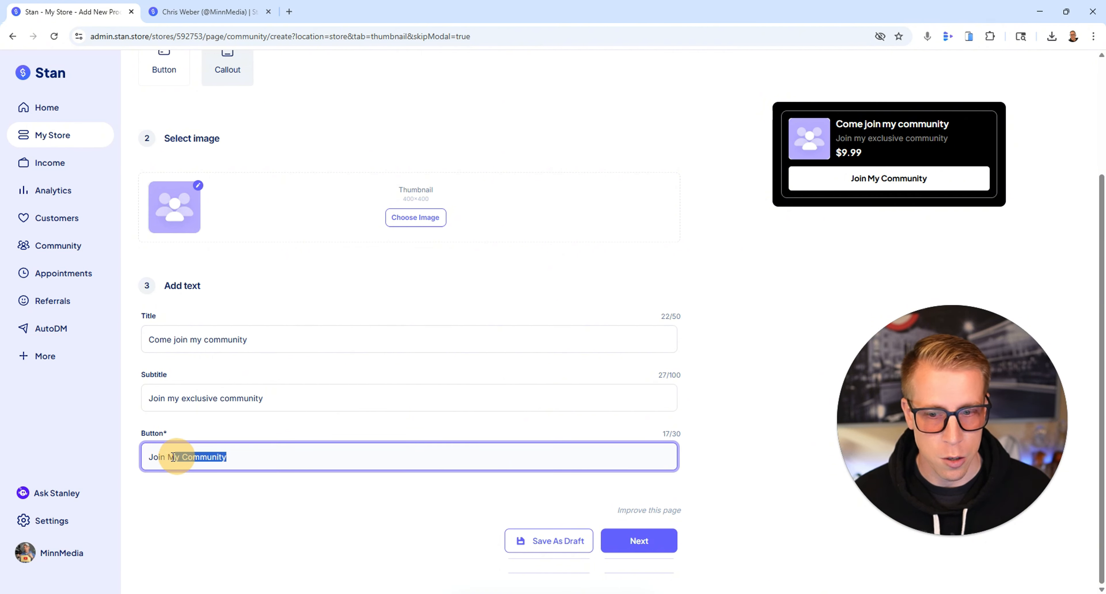
text(Join)
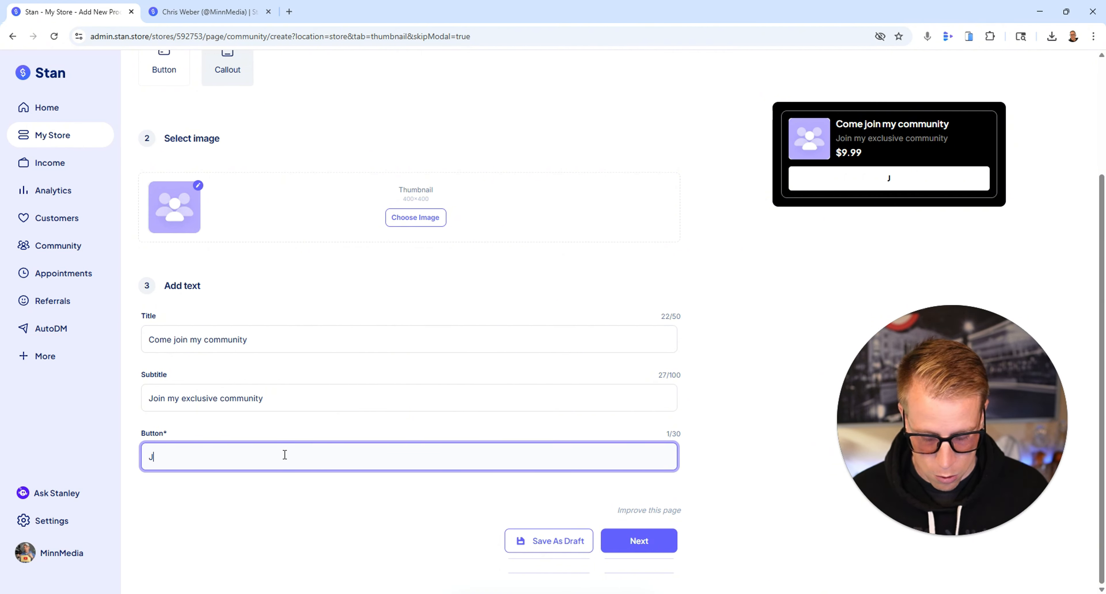
key(BackSpace)
text(OIN NOW)
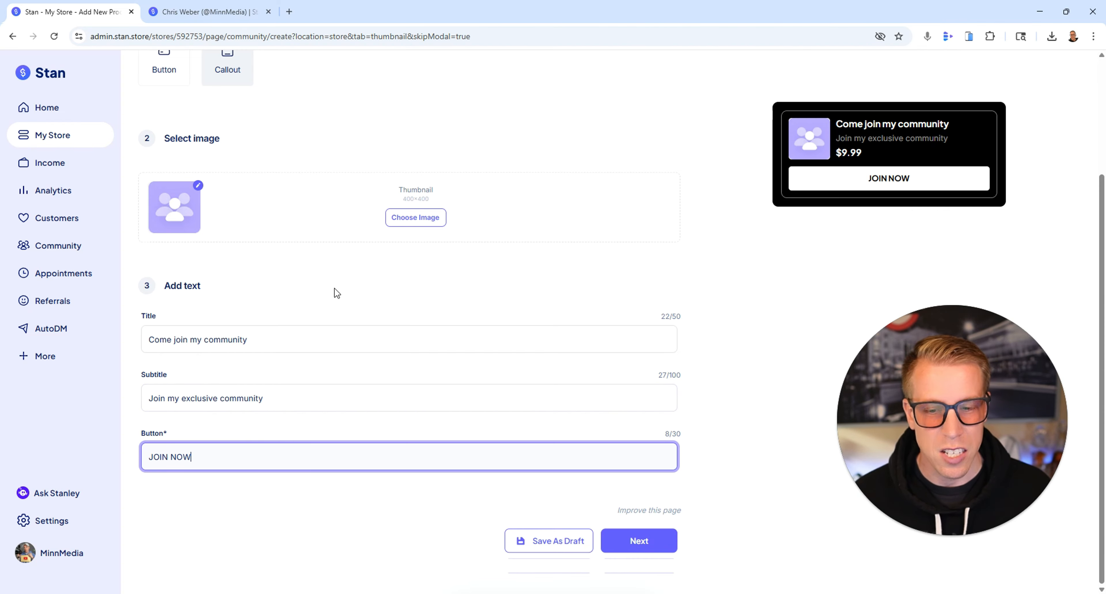
click(661, 551)
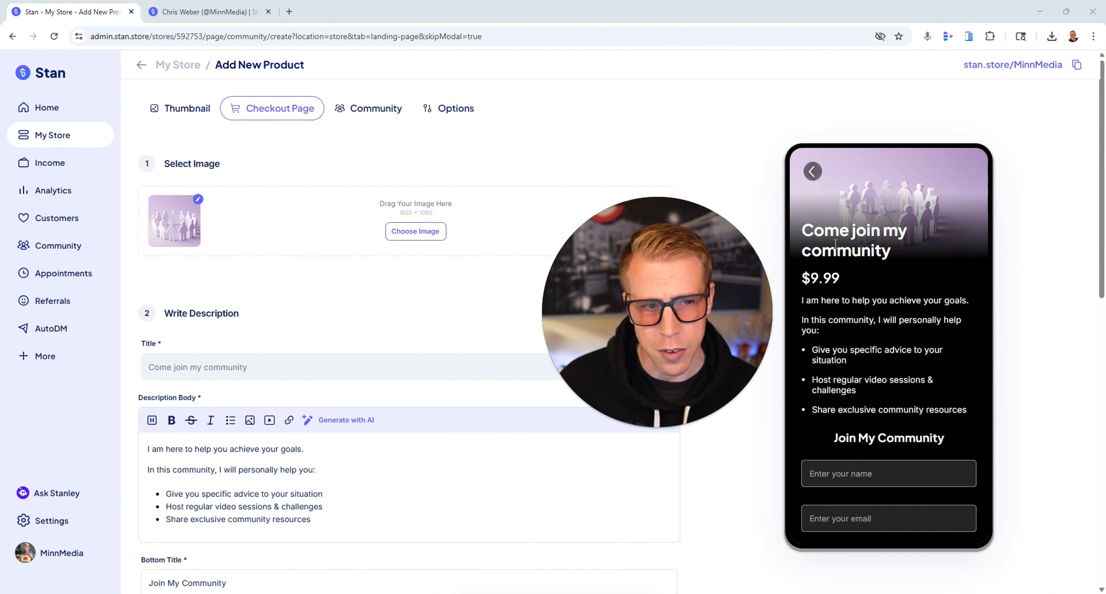
Step: Open the checkout page of the YouTube Monetization Blueprint on the live storefront as a reference
click(231, 12)
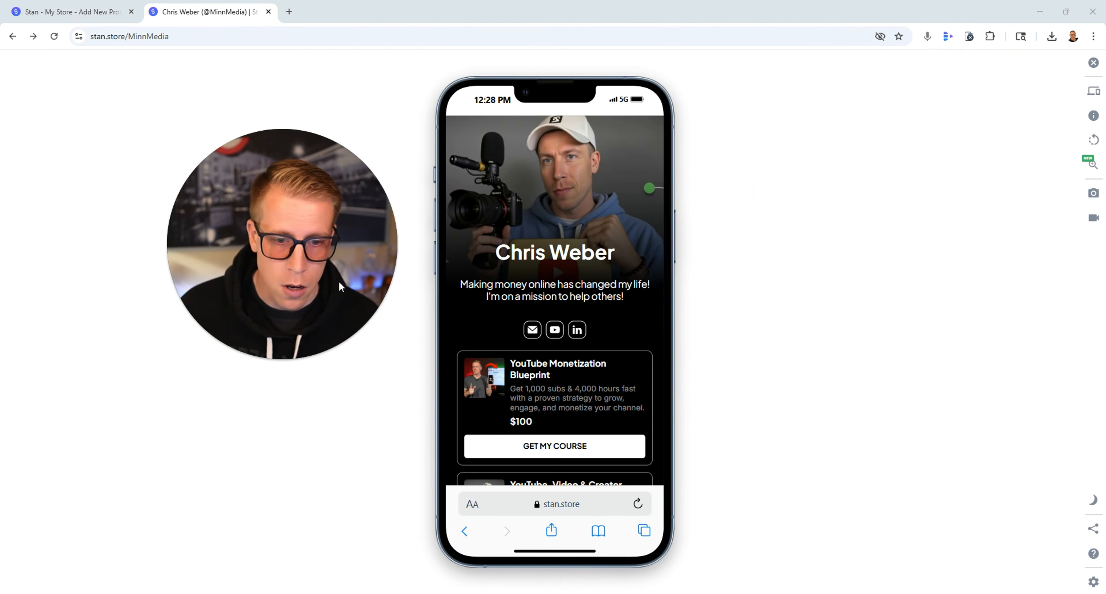
scroll(558, 283, down, 4)
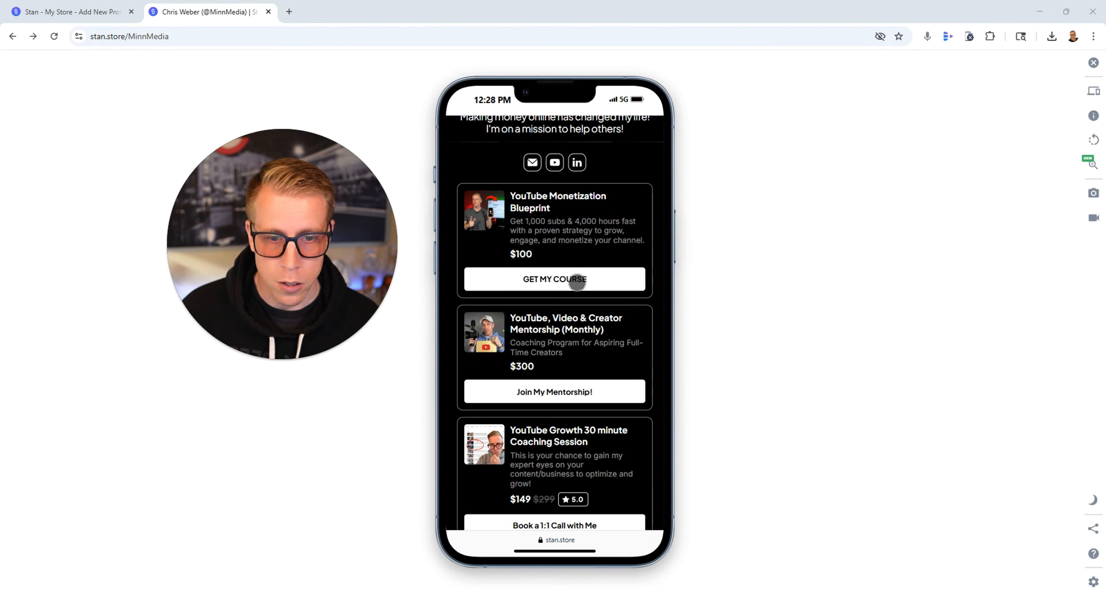
click(577, 280)
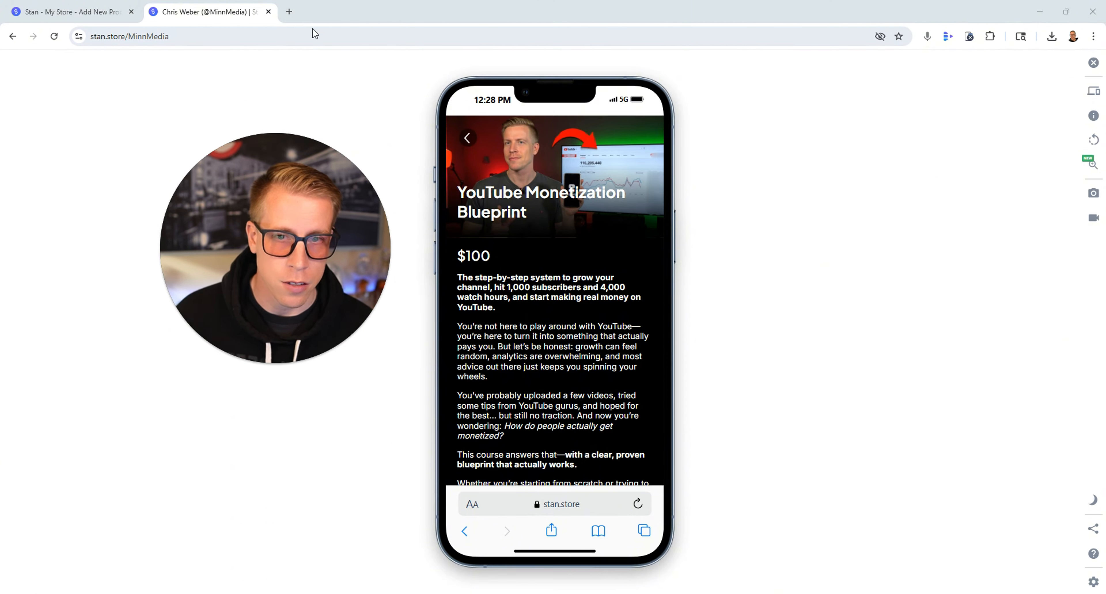
Step: Open ChatGPT in a new browser tab, and review the description section of the community's checkout page
click(289, 11)
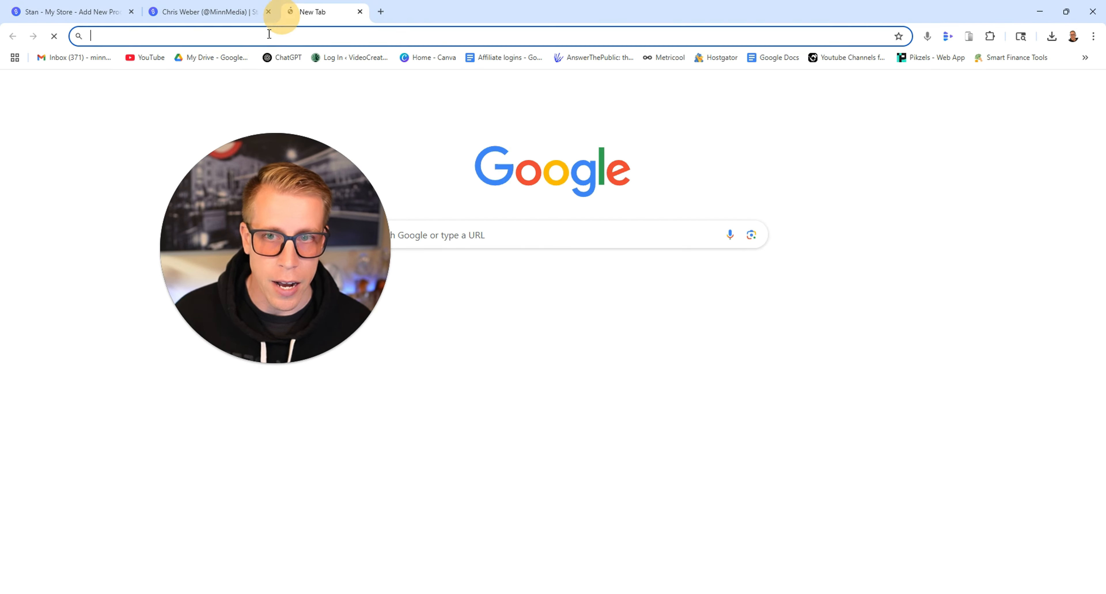
click(299, 61)
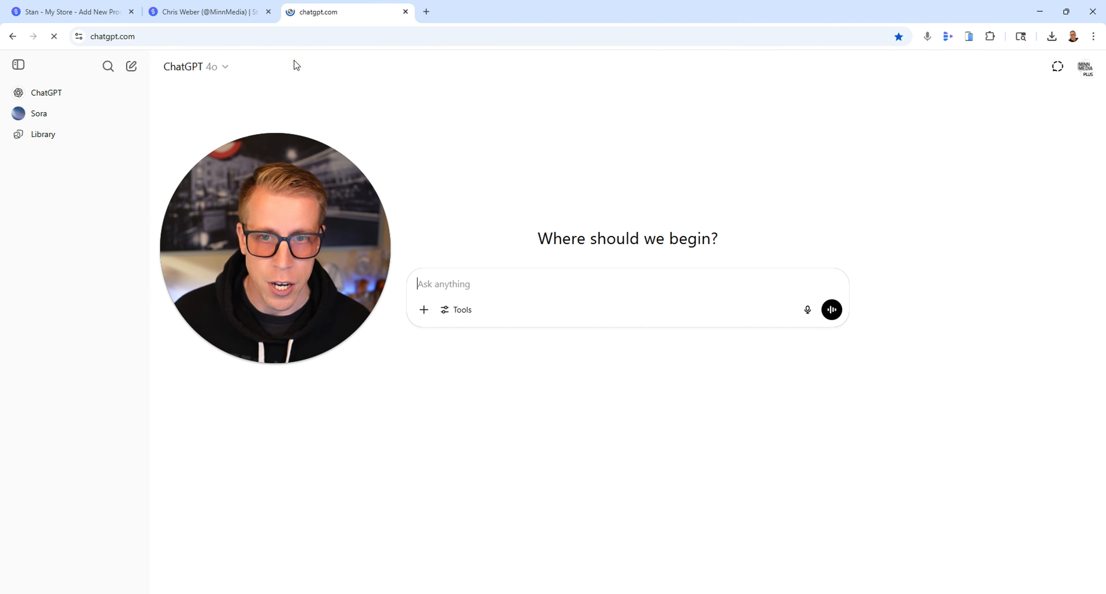
click(100, 6)
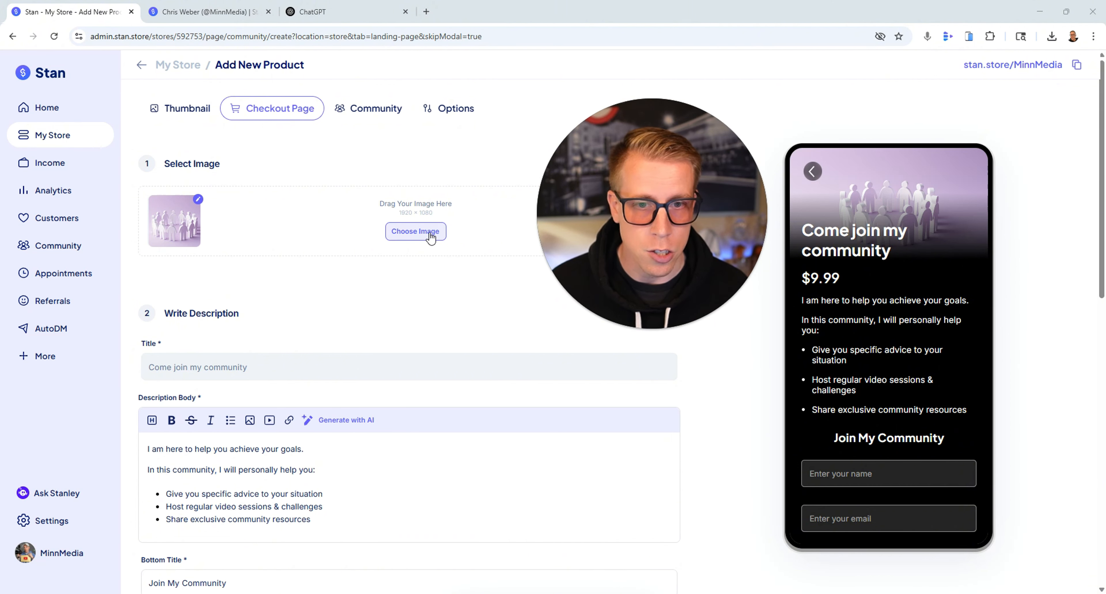
scroll(252, 296, down, 3)
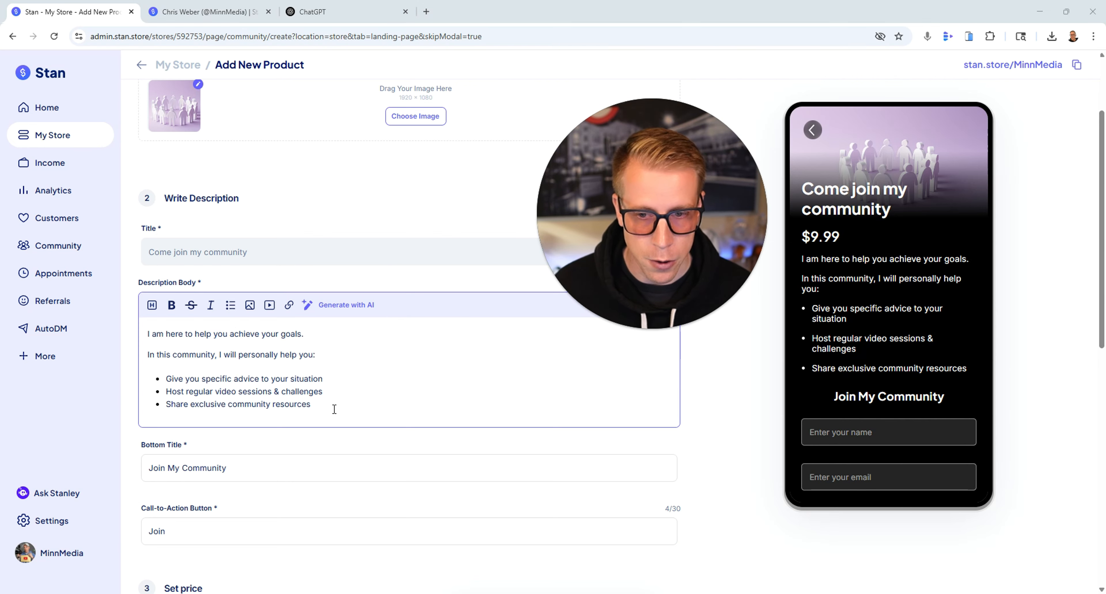
Step: Ask ChatGPT for sales copy for a paid community based on content creators, with a small glimpse of what they're getting in the community
click(329, 12)
drag(617, 190, 248, 178)
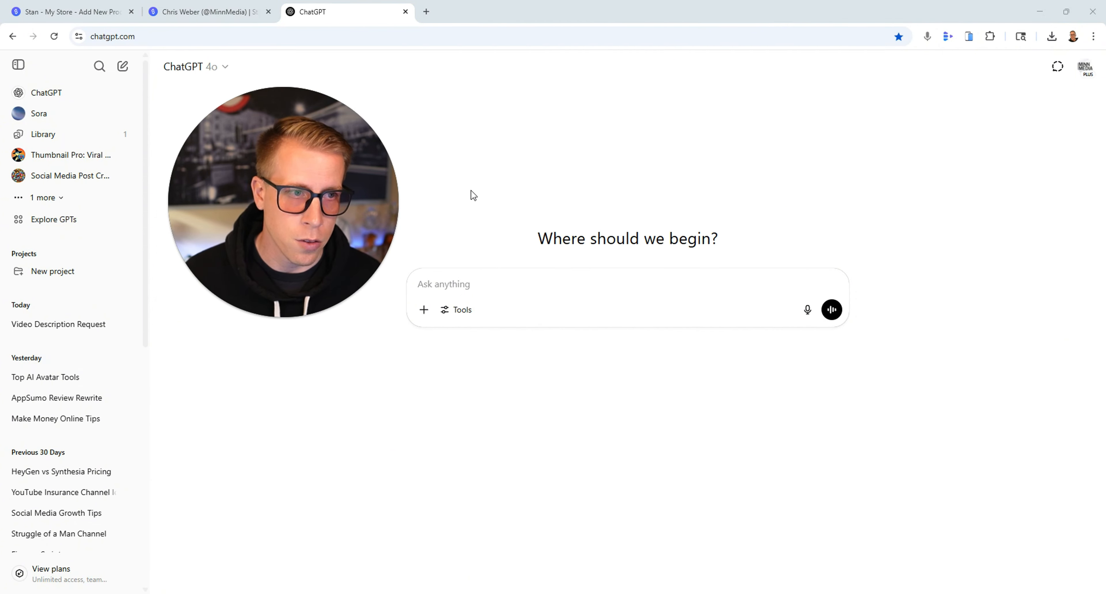
click(927, 37)
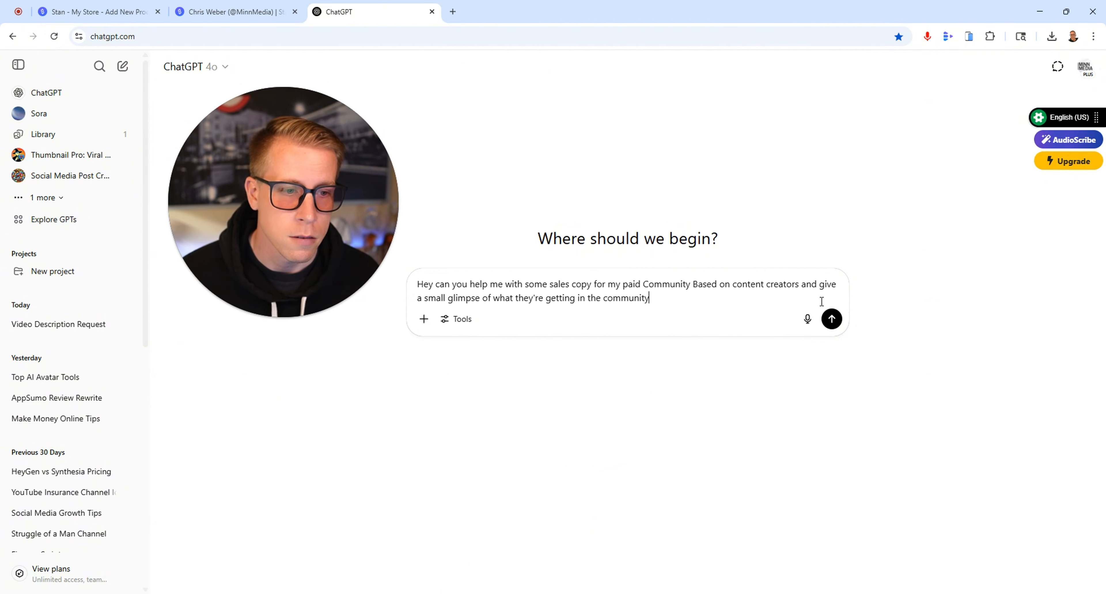
click(831, 310)
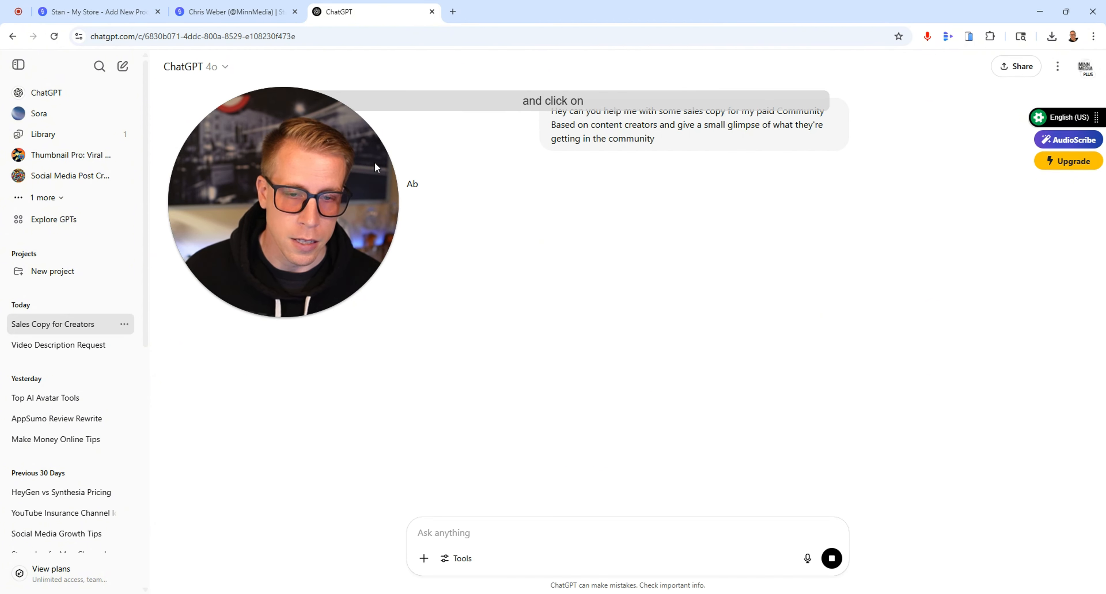
Step: Select the generated sales copy in ChatGPT from the opening paragraph through "Doors are open. Let's build something big — together." and copy it
click(98, 12)
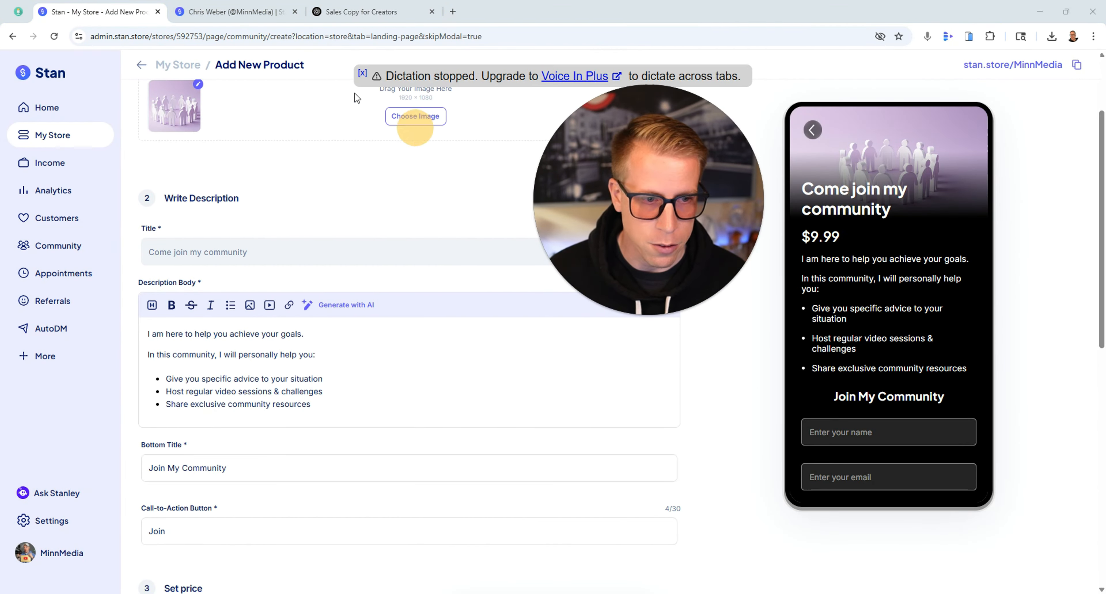
click(388, 5)
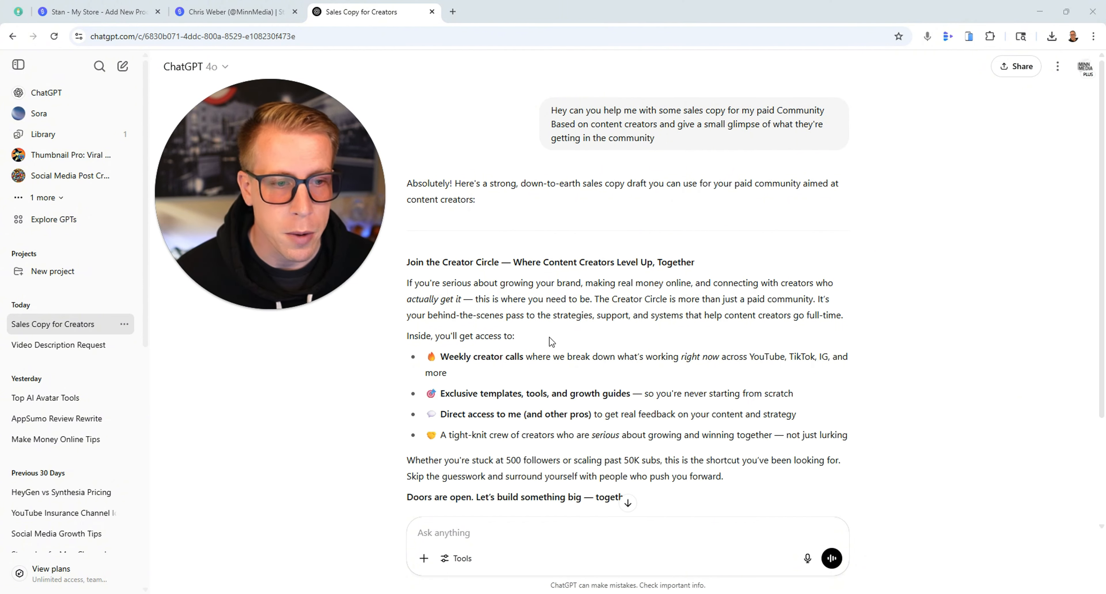
scroll(535, 342, down, 3)
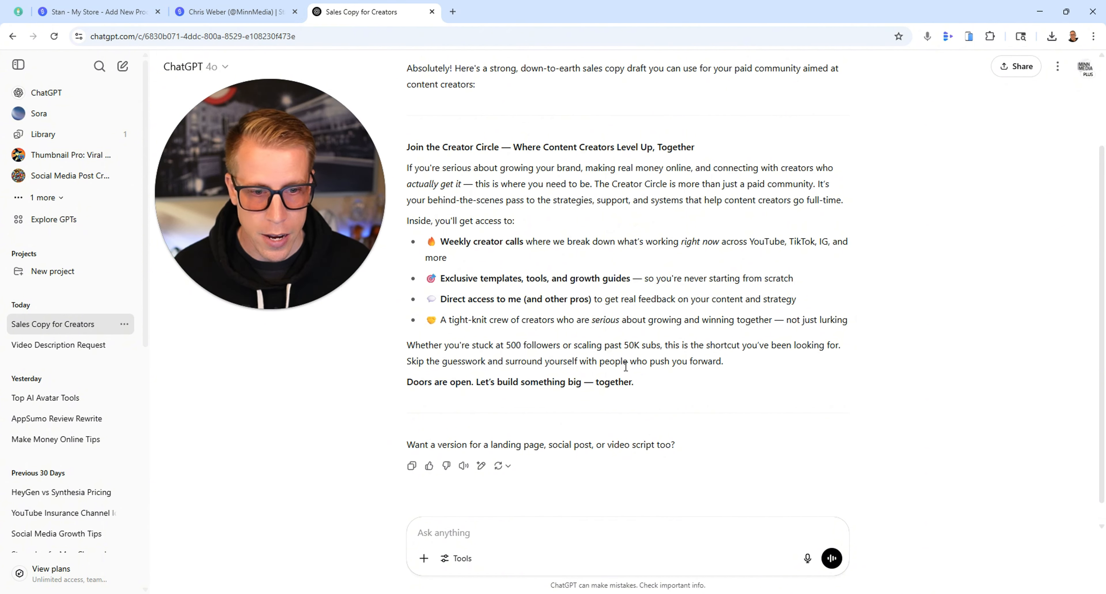
drag(643, 385, 408, 164)
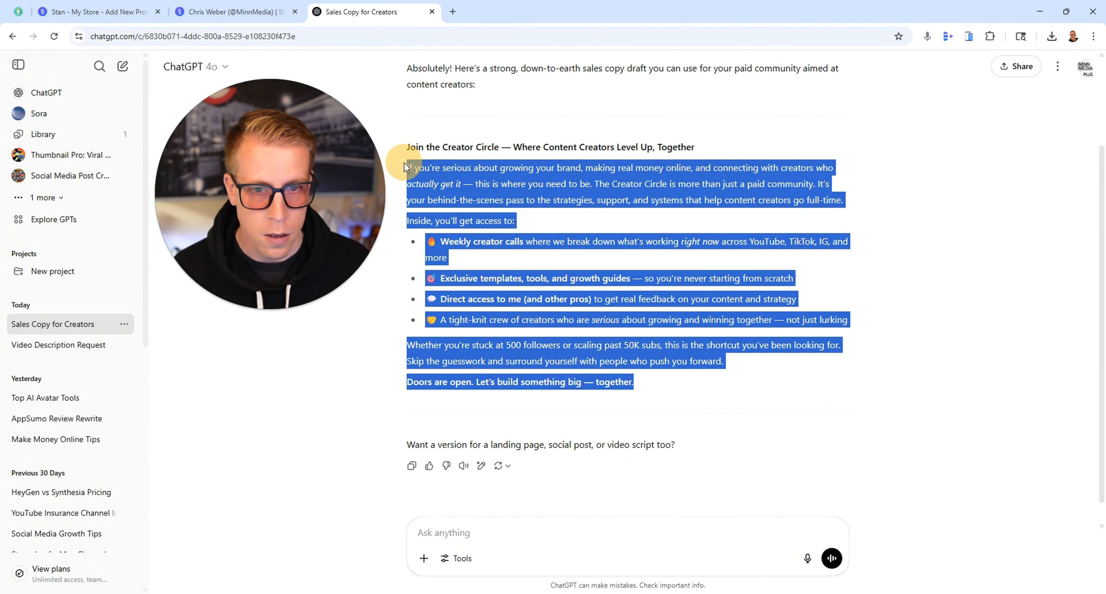
Step: Replace the default description body of the community's checkout page with the copied sales copy and check it in the phone preview
click(98, 12)
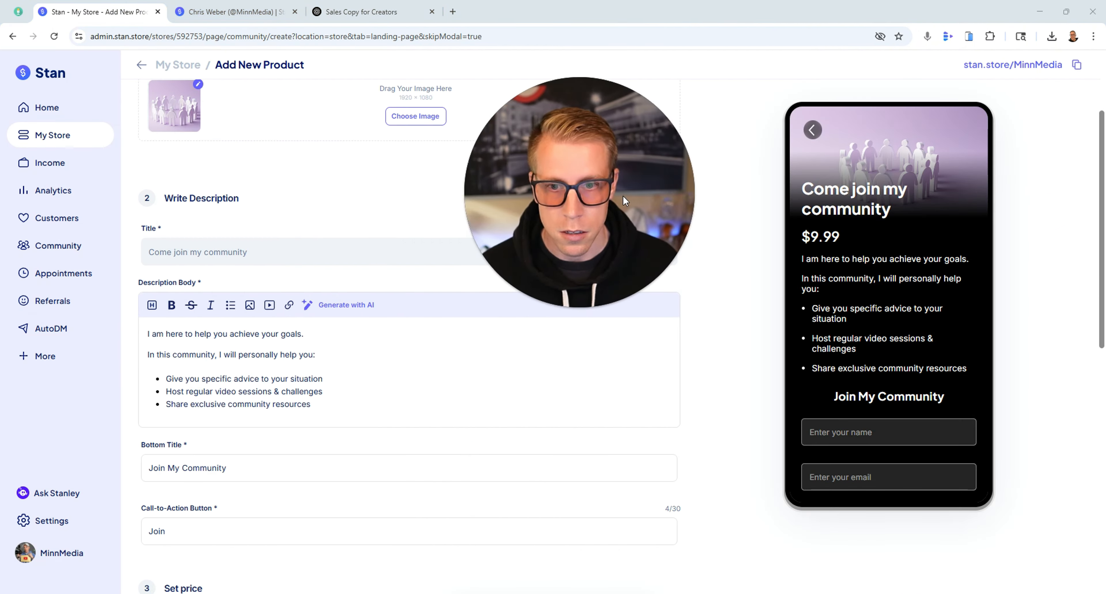
click(331, 352)
key(ctrl+a)
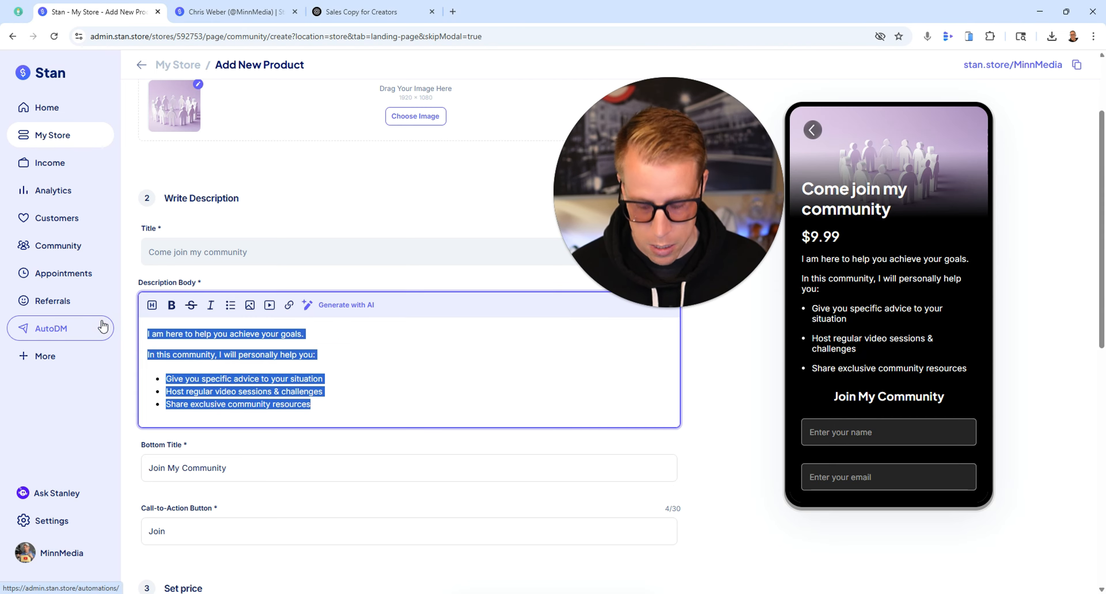
key(ctrl+v)
drag(704, 269, 684, 234)
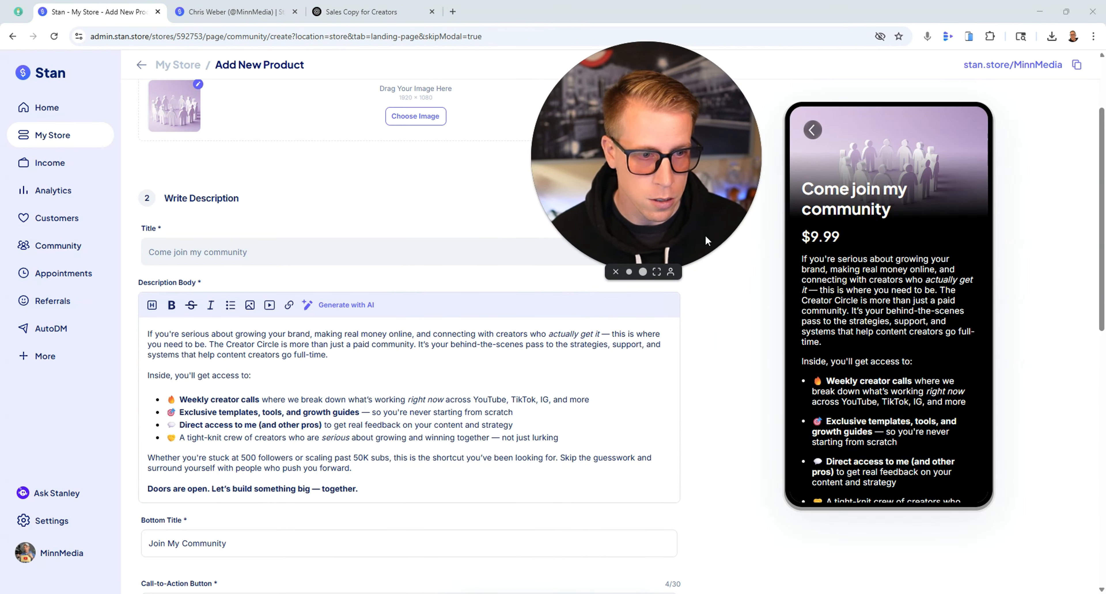
scroll(903, 363, down, 3)
scroll(903, 363, down, 5)
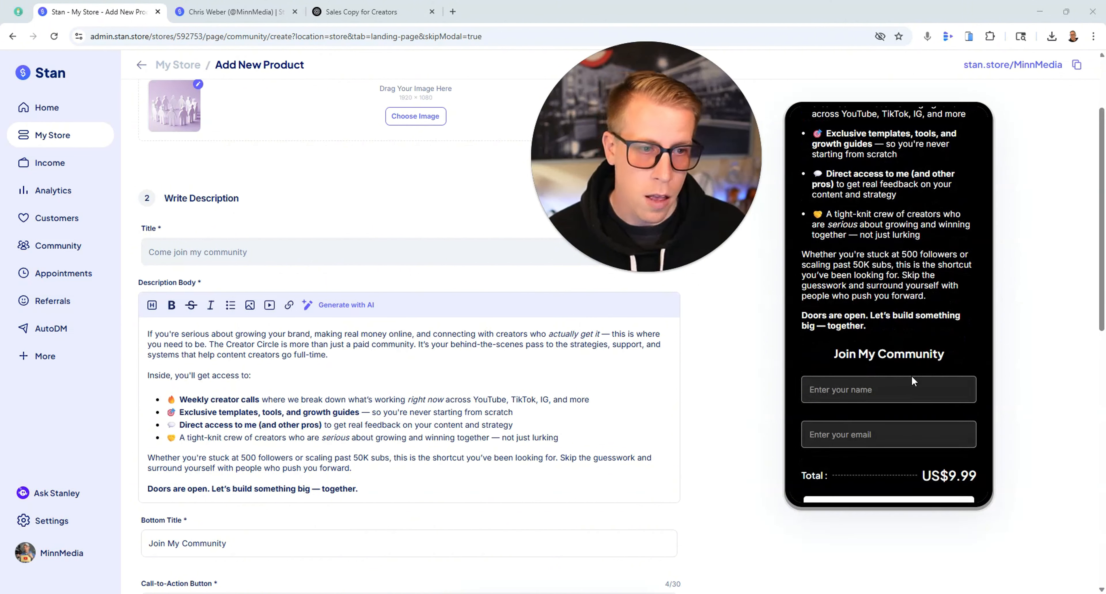
scroll(906, 377, up, 10)
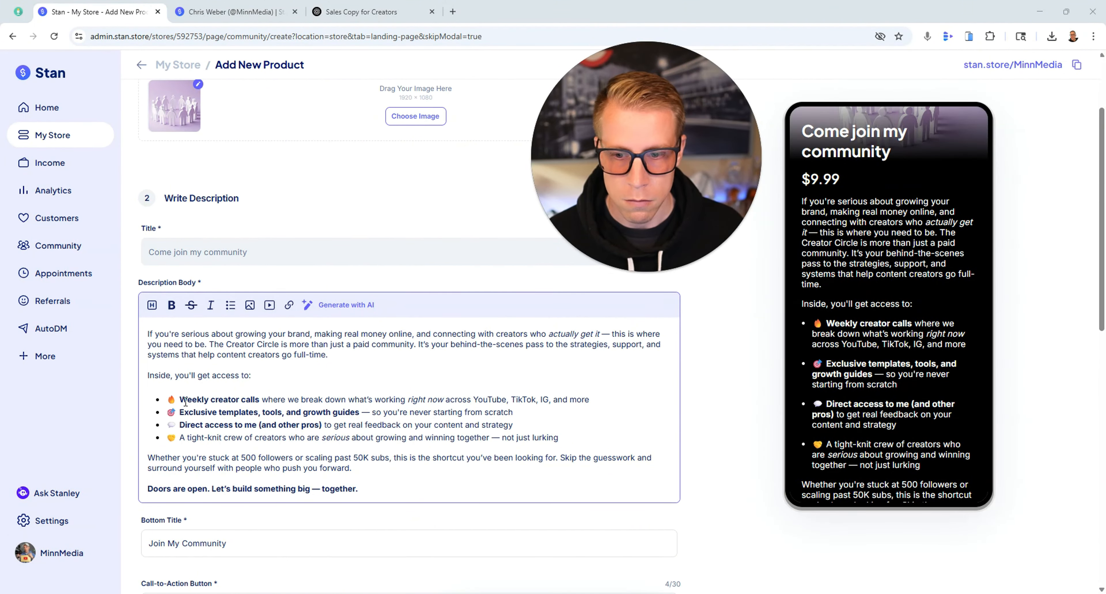
Step: Remove the emojis at the start of all four bullet points in the description body
click(199, 405)
key(BackSpace)
key(BackSpace)
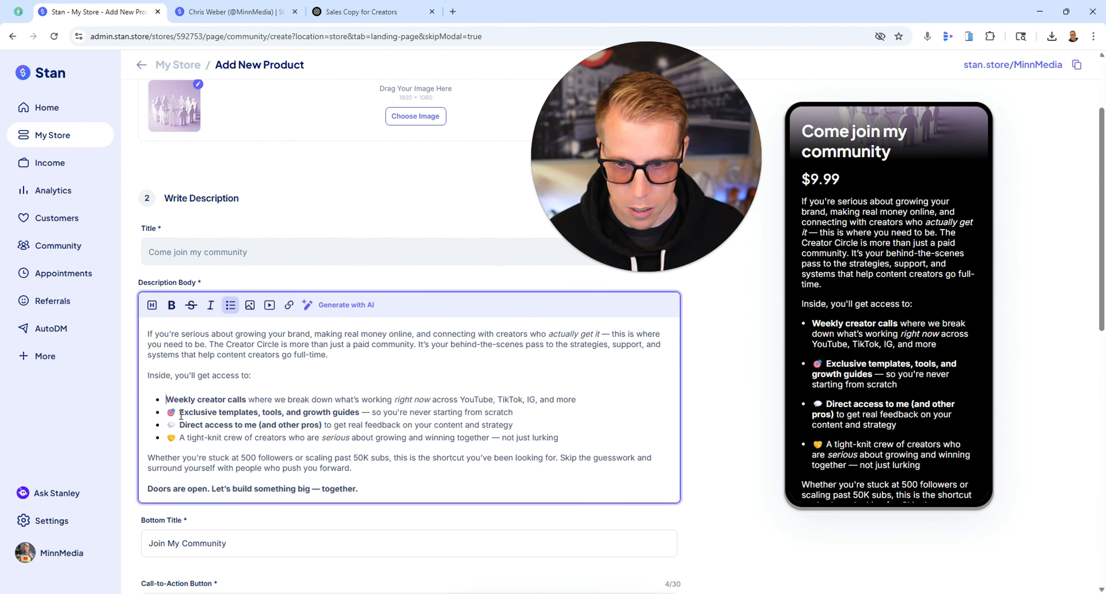
click(179, 415)
key(BackSpace)
key(BackSpace)
click(181, 425)
key(BackSpace)
key(BackSpace)
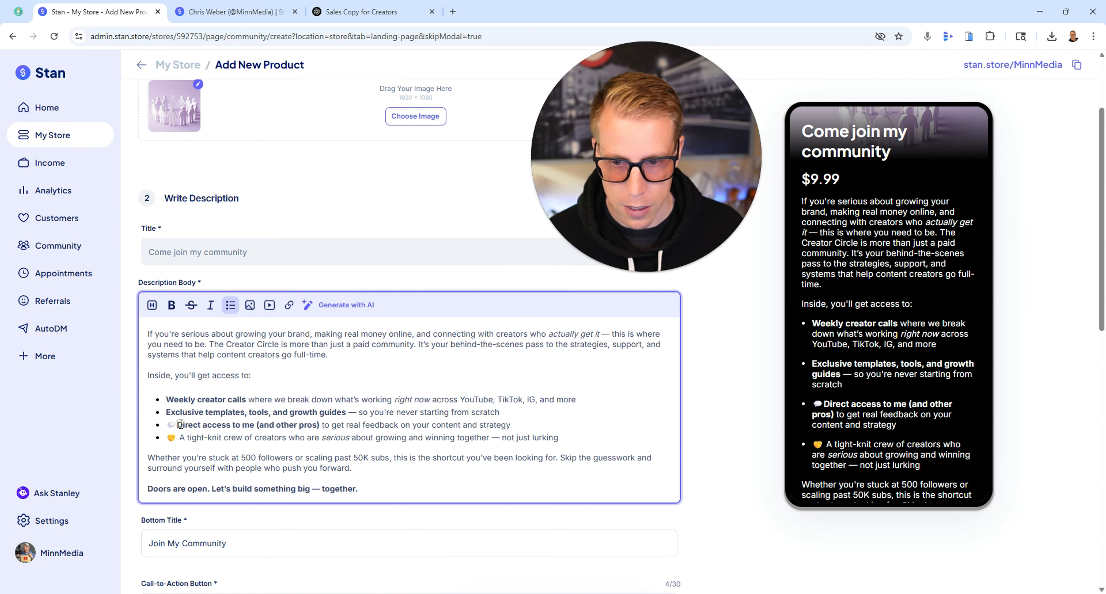
click(180, 438)
key(BackSpace)
key(BackSpace)
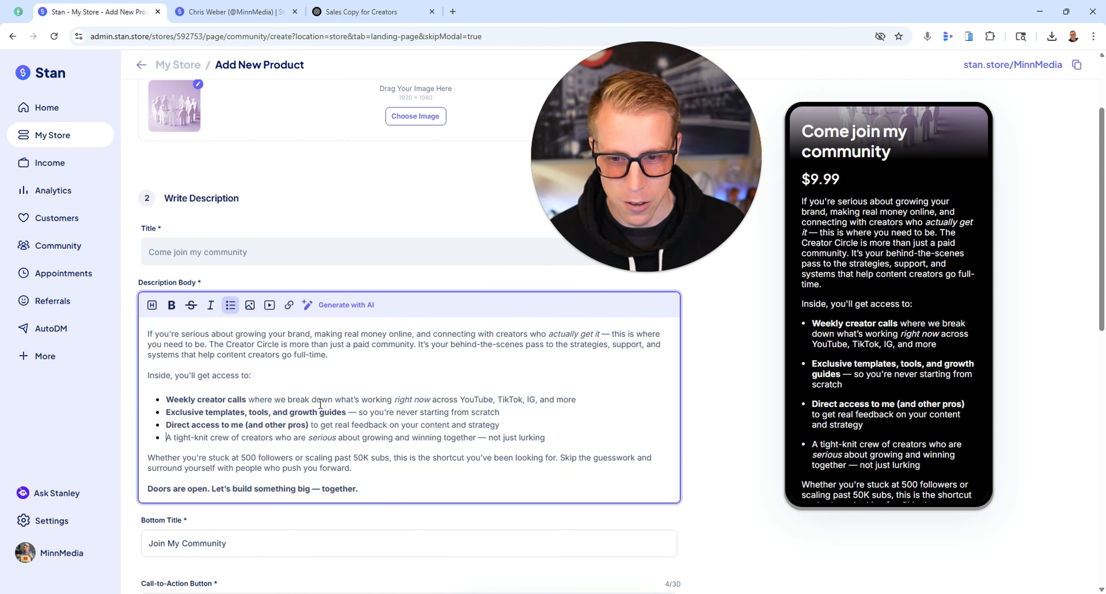
Step: Review the checkout preview, price options and customer info fields, and continue to the Community settings
scroll(378, 344, down, 3)
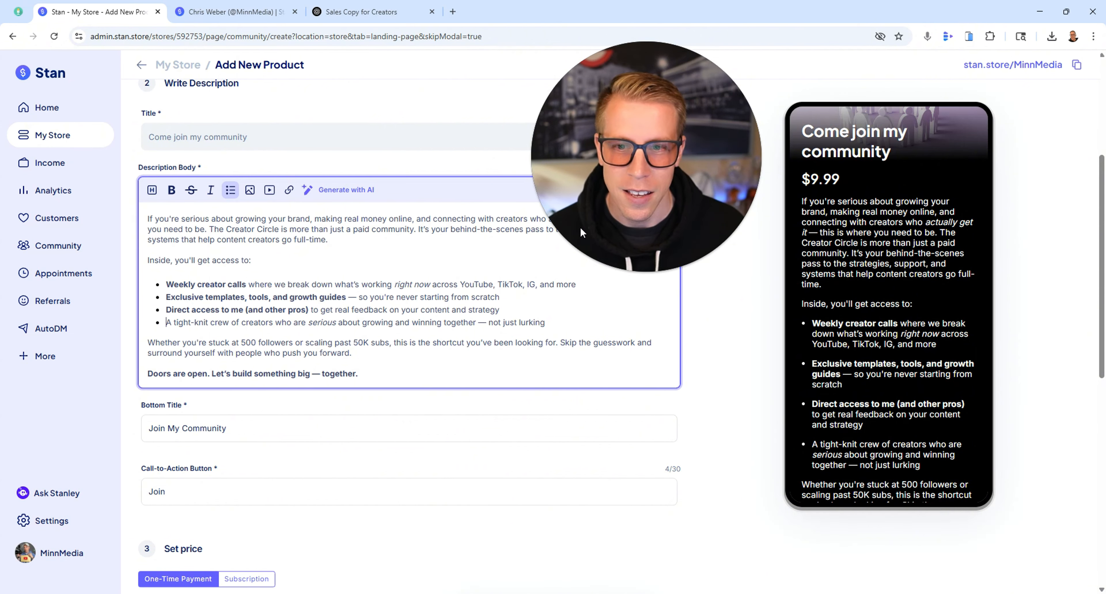
click(629, 272)
drag(648, 236, 738, 165)
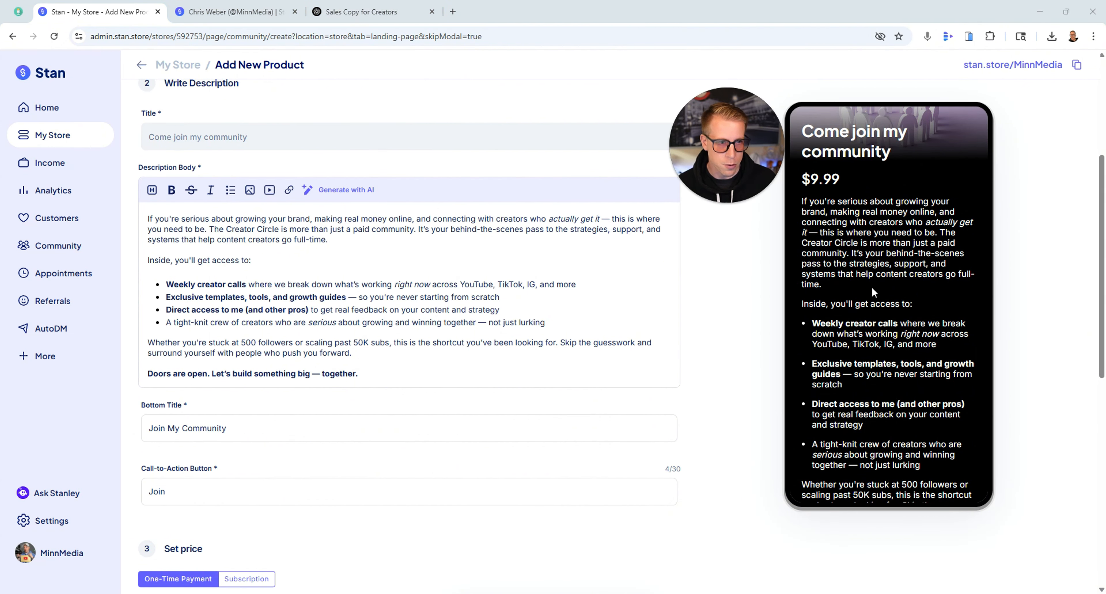
scroll(864, 370, down, 1)
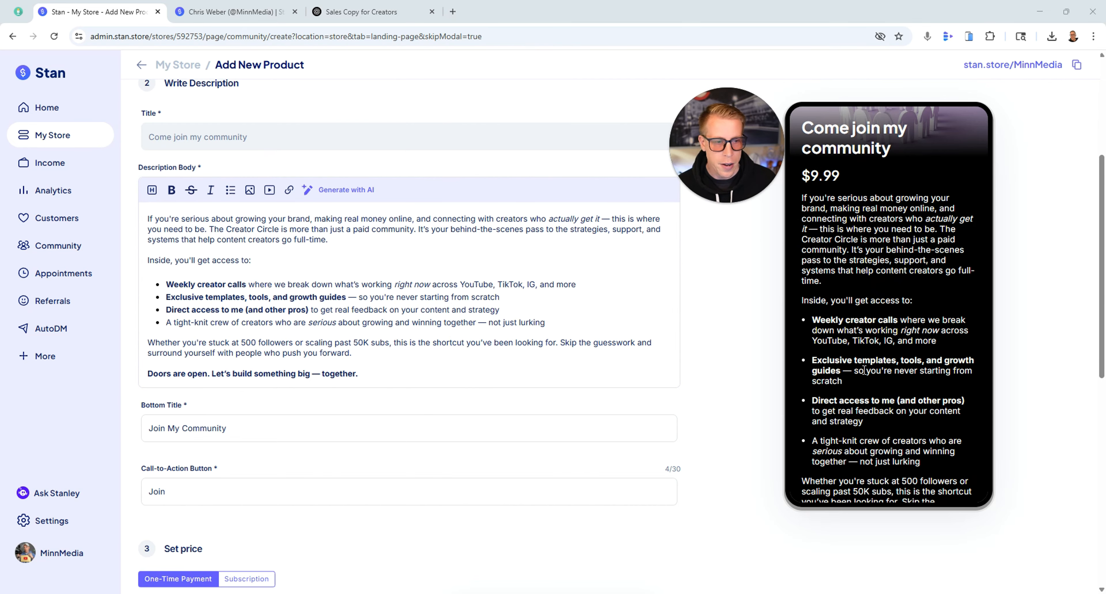
scroll(864, 371, down, 6)
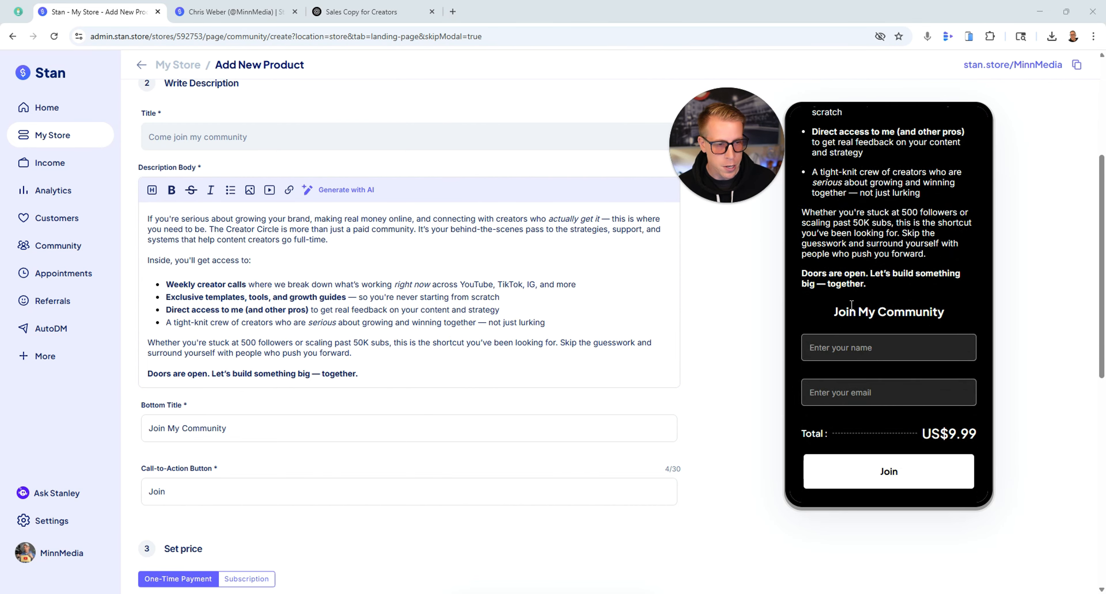
scroll(240, 417, down, 3)
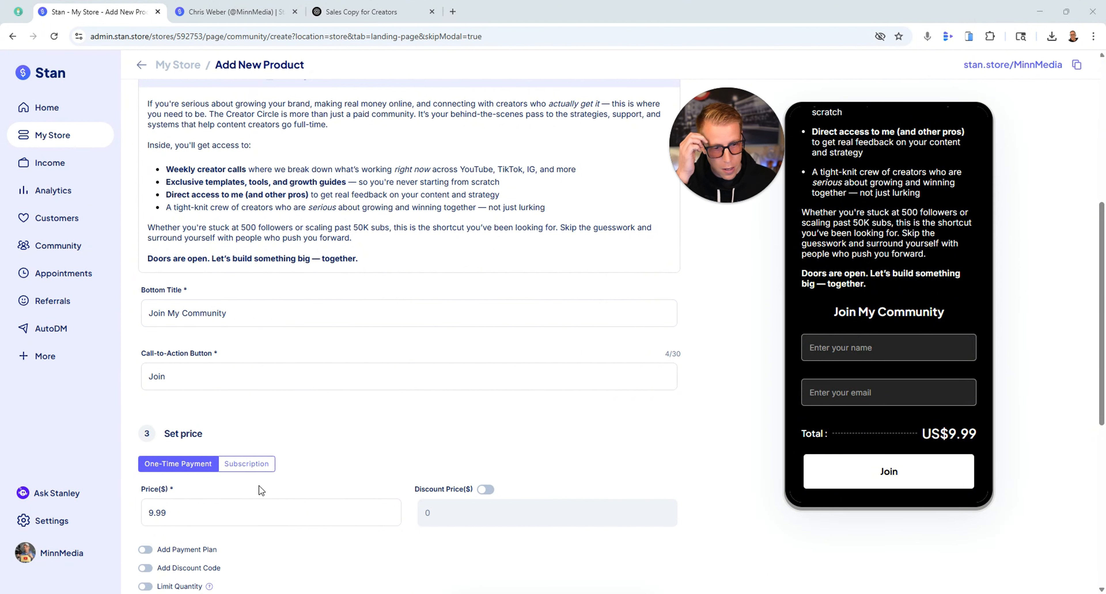
scroll(263, 489, down, 3)
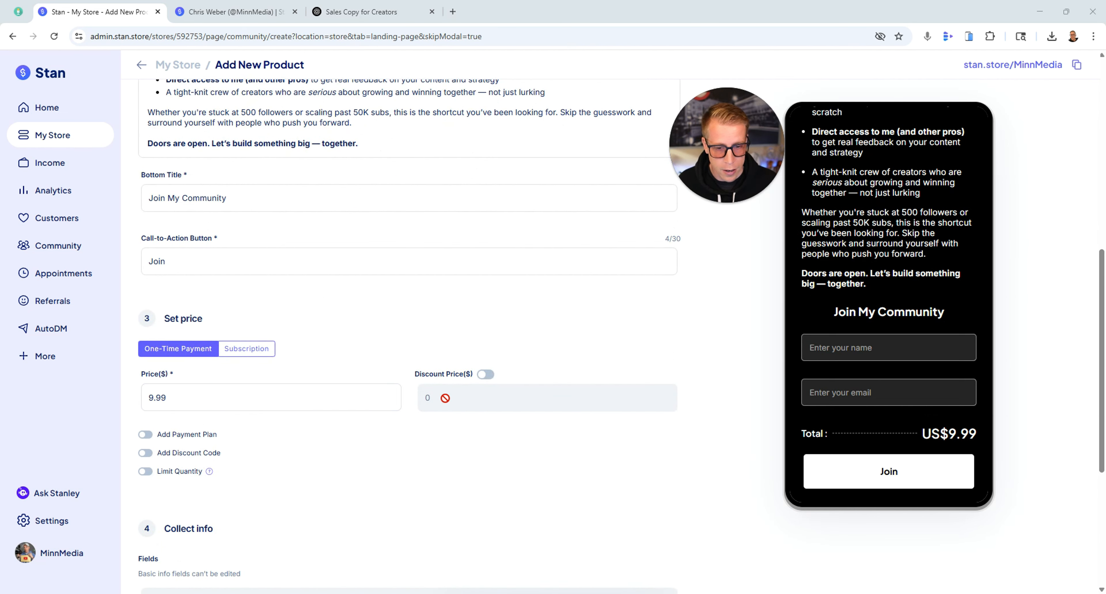
scroll(371, 468, down, 4)
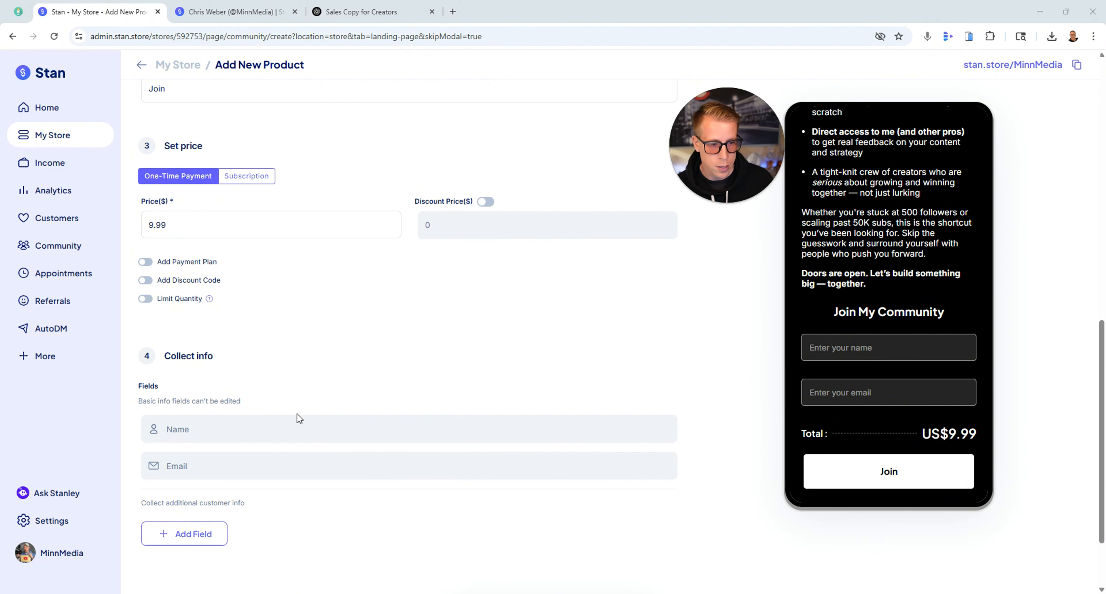
scroll(299, 418, down, 2)
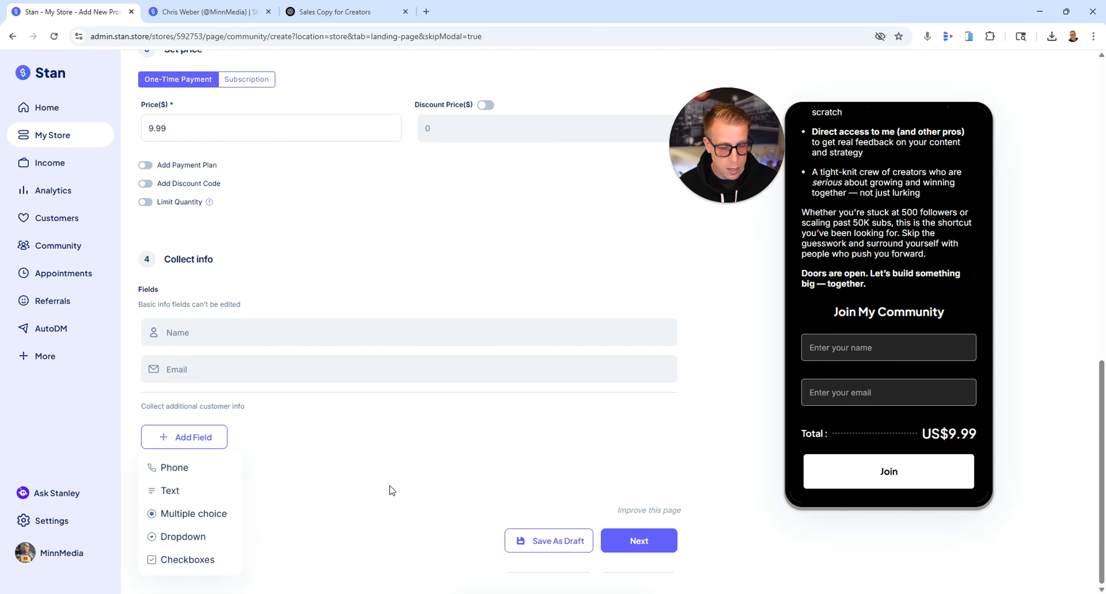
click(407, 490)
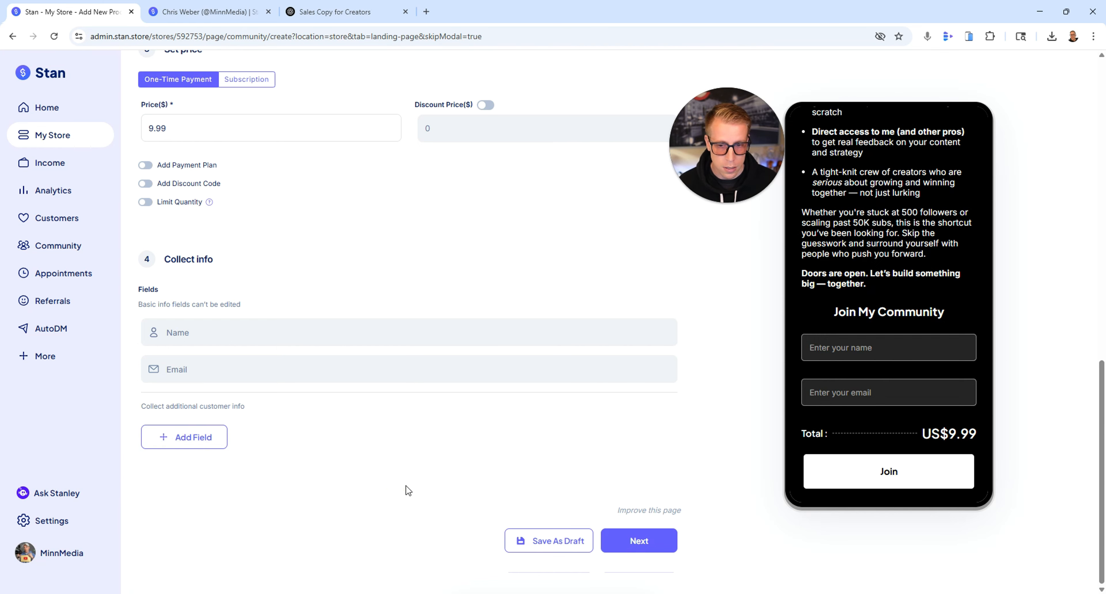
click(648, 548)
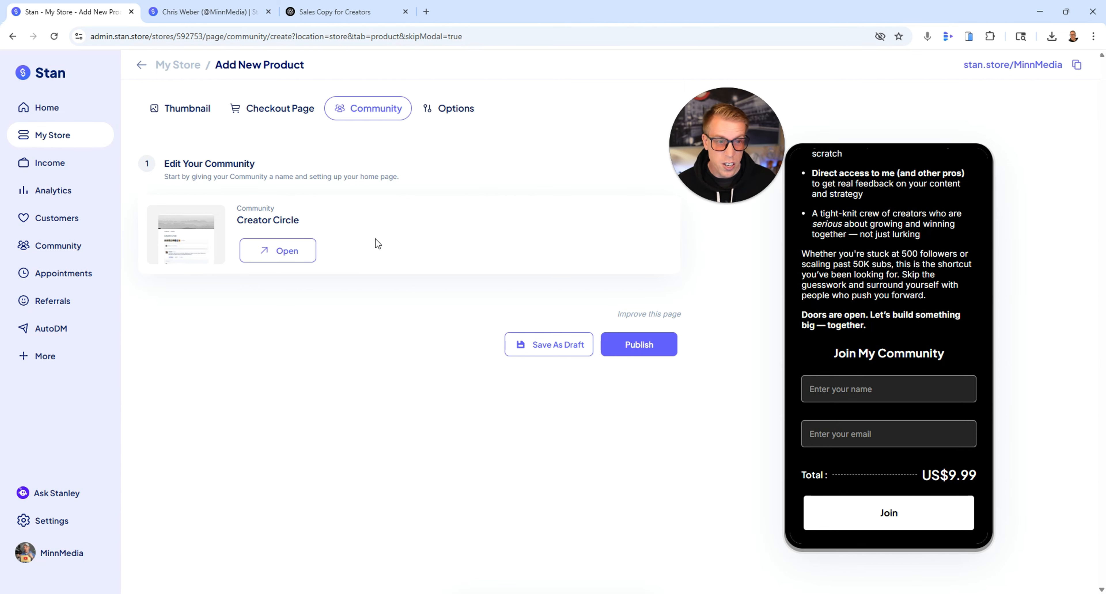
Step: Open the Creator Circle community's home page from the product's Community settings
click(275, 250)
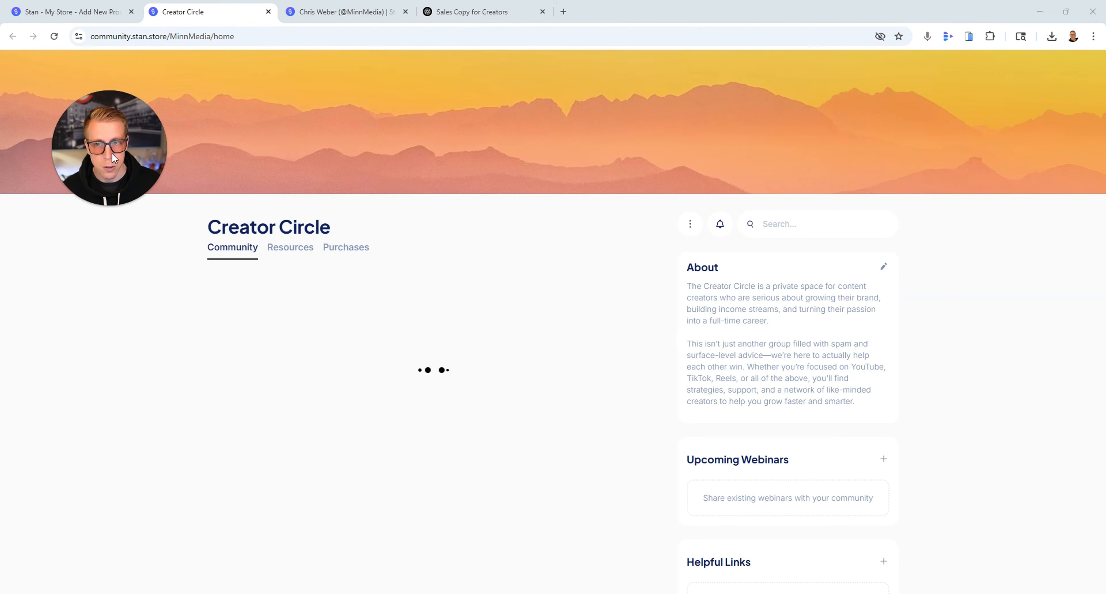
drag(112, 153, 105, 204)
click(102, 257)
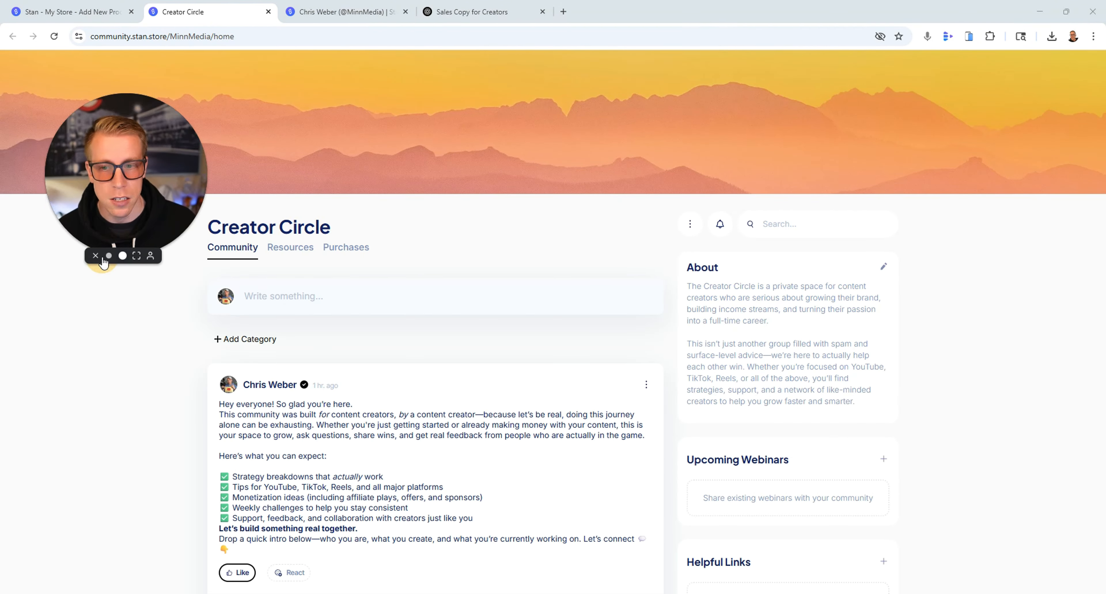
drag(95, 266, 95, 403)
mouse_move(95, 138)
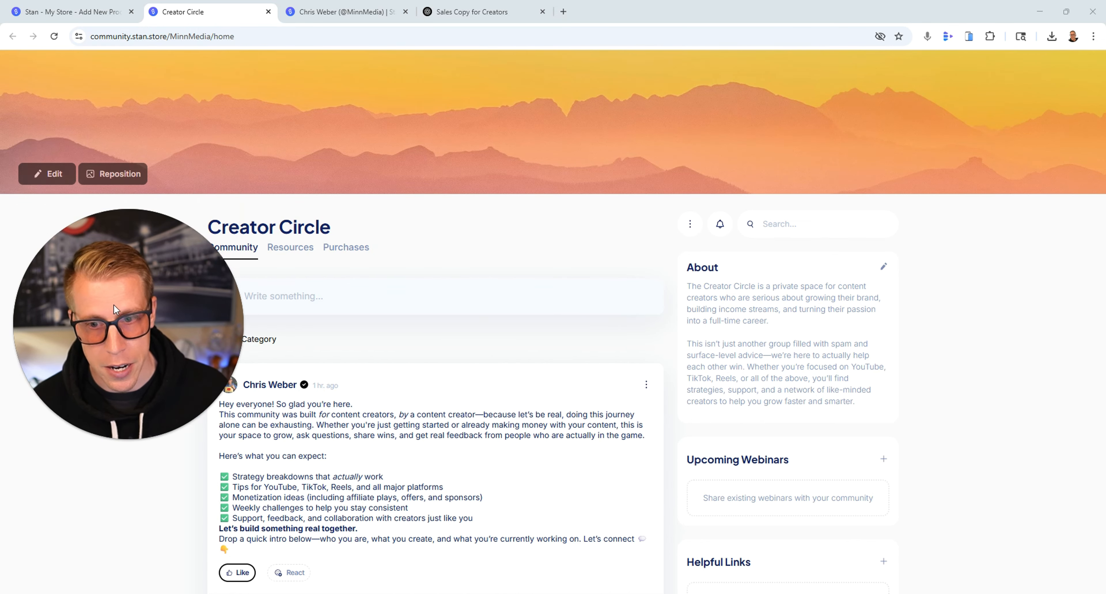
drag(66, 318, 65, 179)
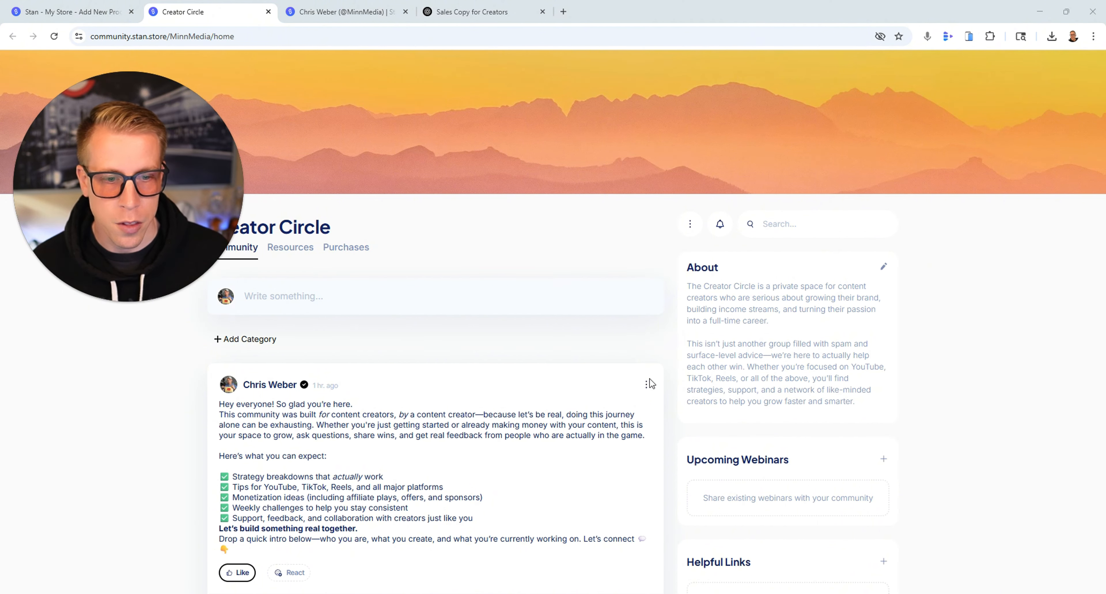
Step: Review and save the community's About description, and look through the welcome post in the feed
click(884, 268)
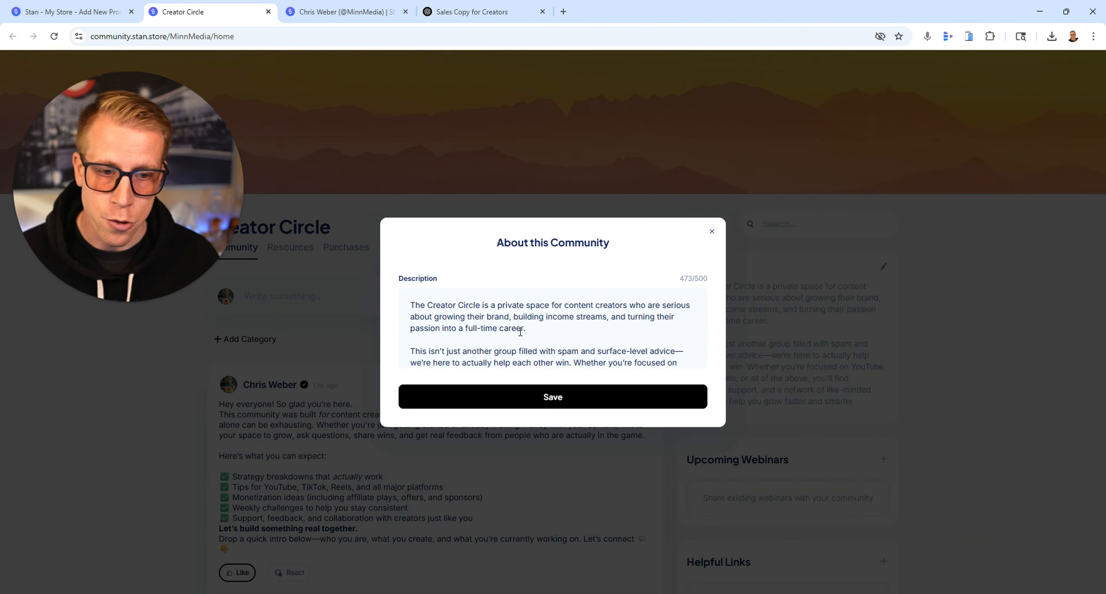
scroll(604, 341, down, 2)
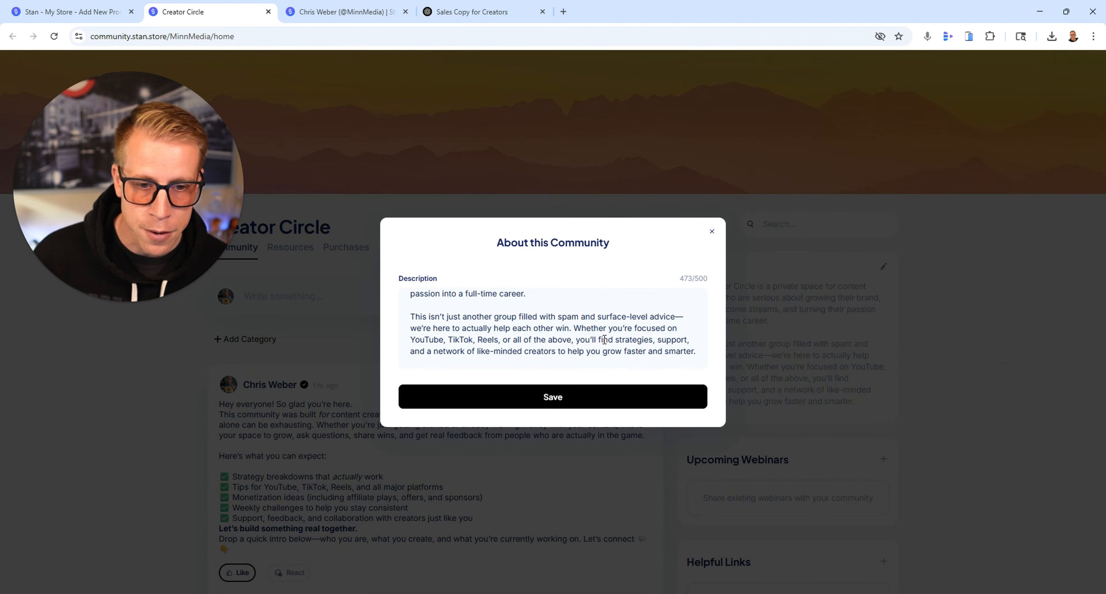
scroll(501, 359, up, 2)
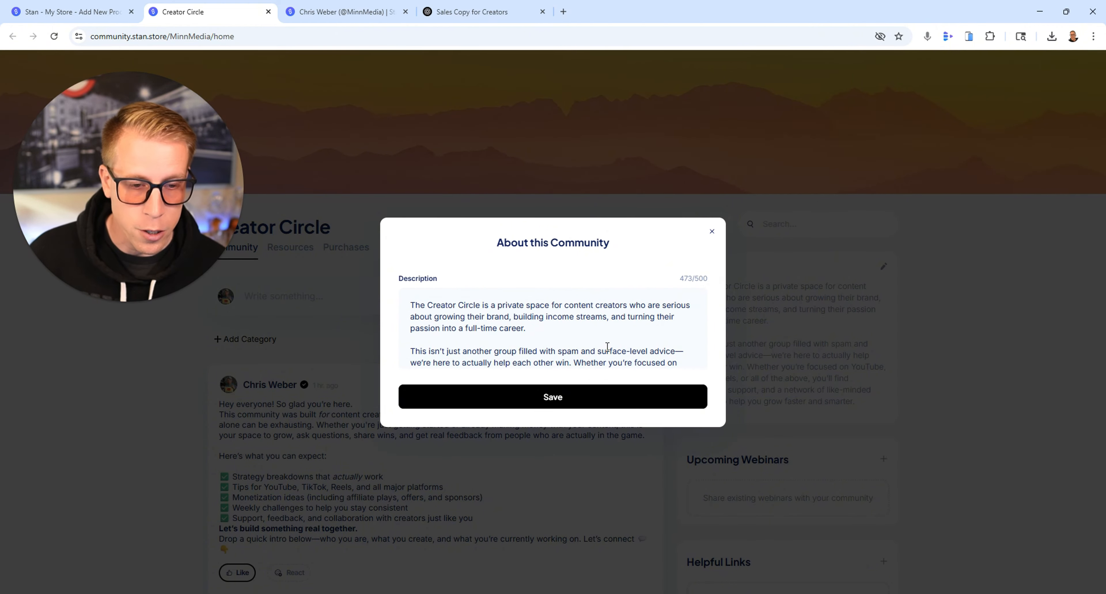
click(578, 404)
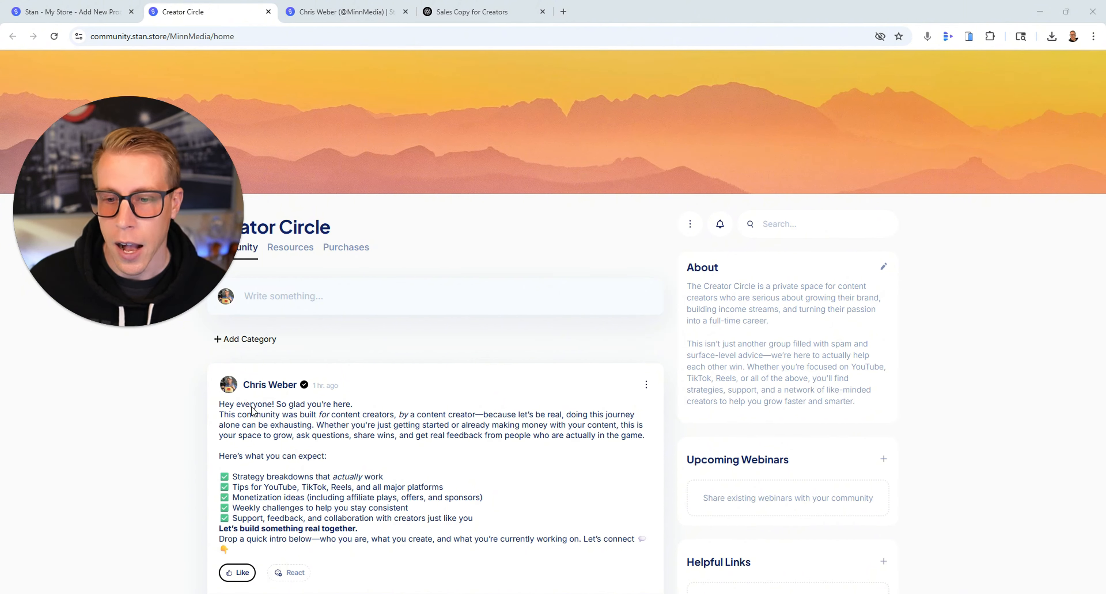
scroll(316, 448, down, 5)
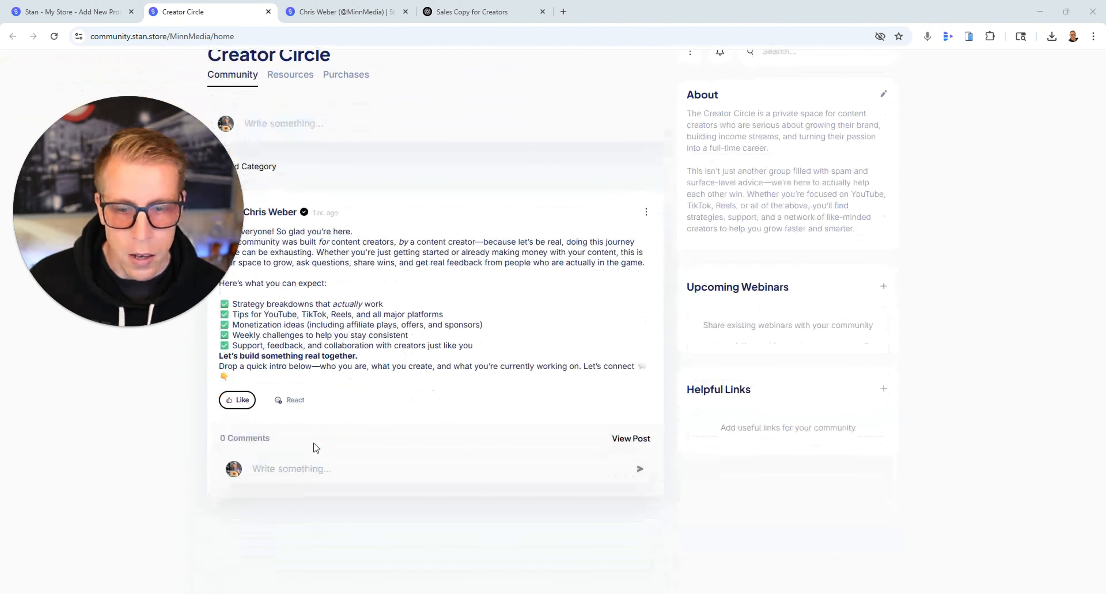
scroll(316, 448, up, 5)
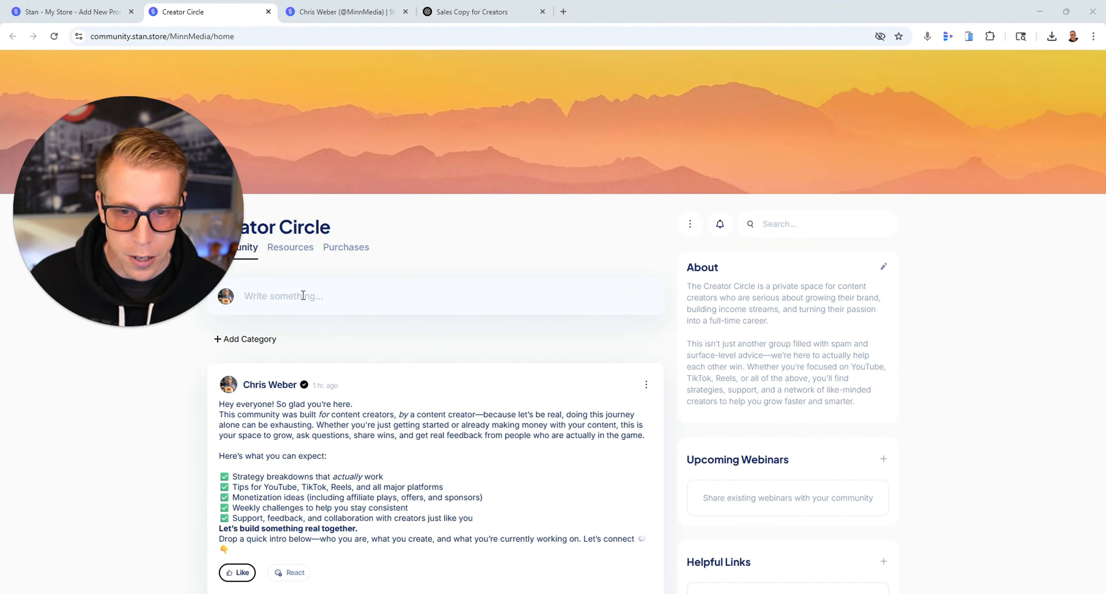
click(139, 327)
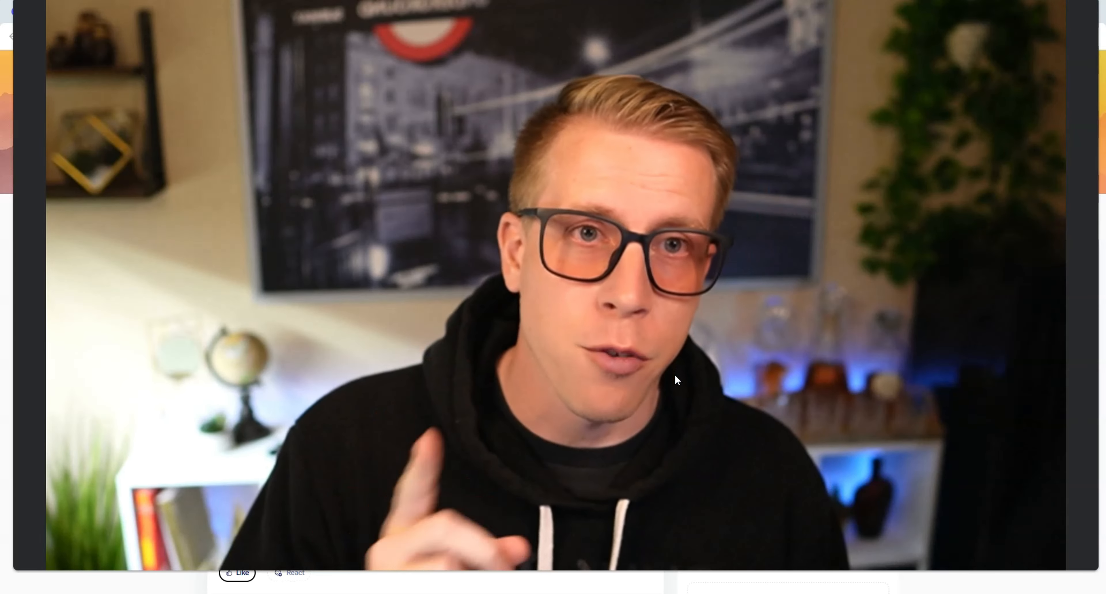
click(541, 571)
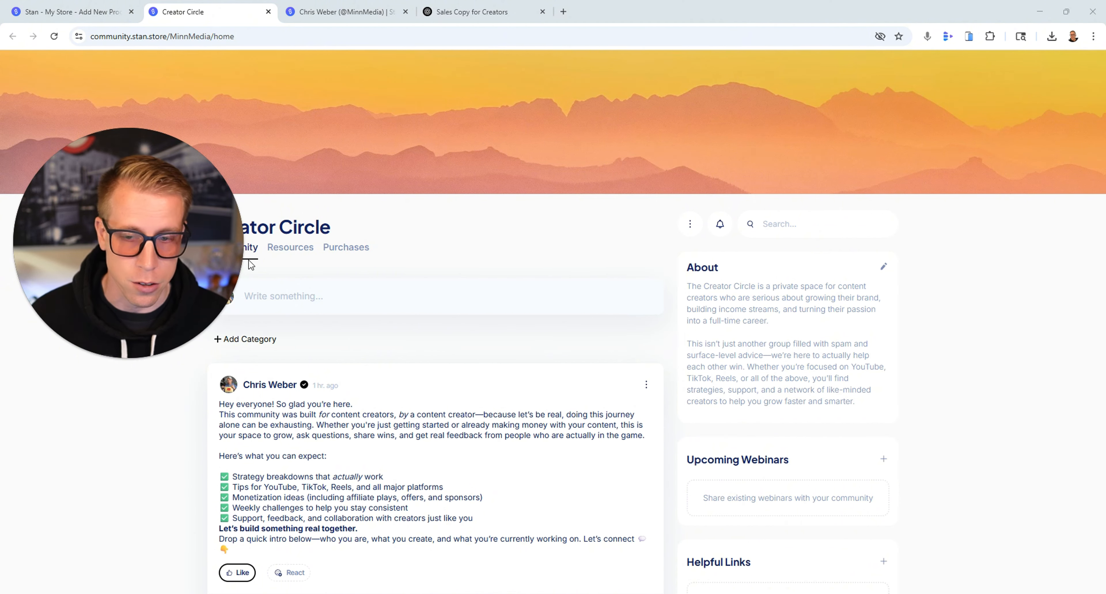
drag(190, 259, 187, 272)
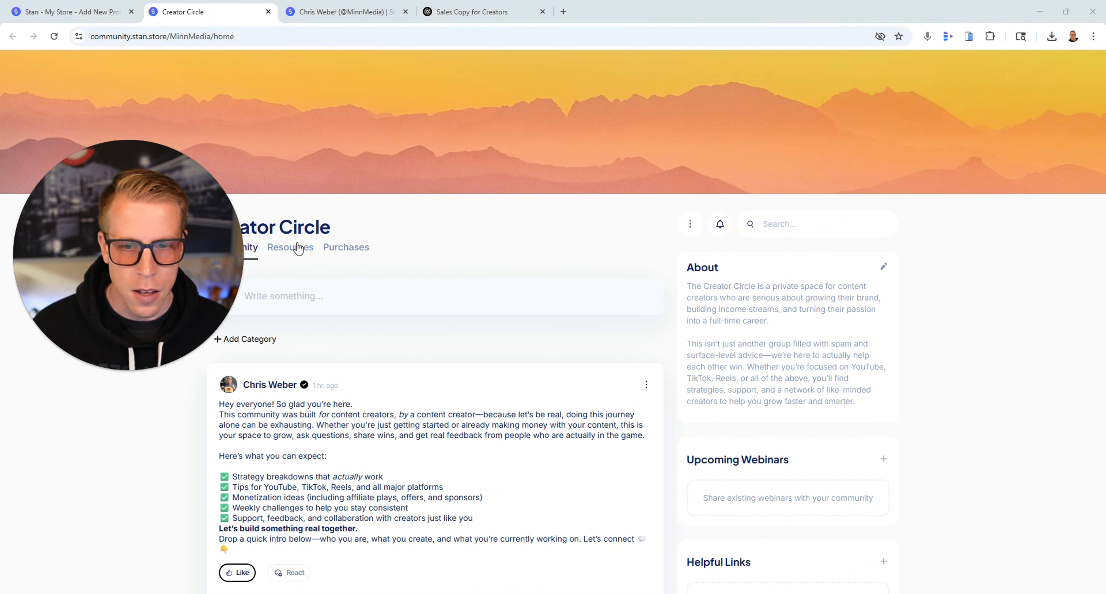
Step: Open the Resources section of the Creator Circle community and look over the page
click(295, 257)
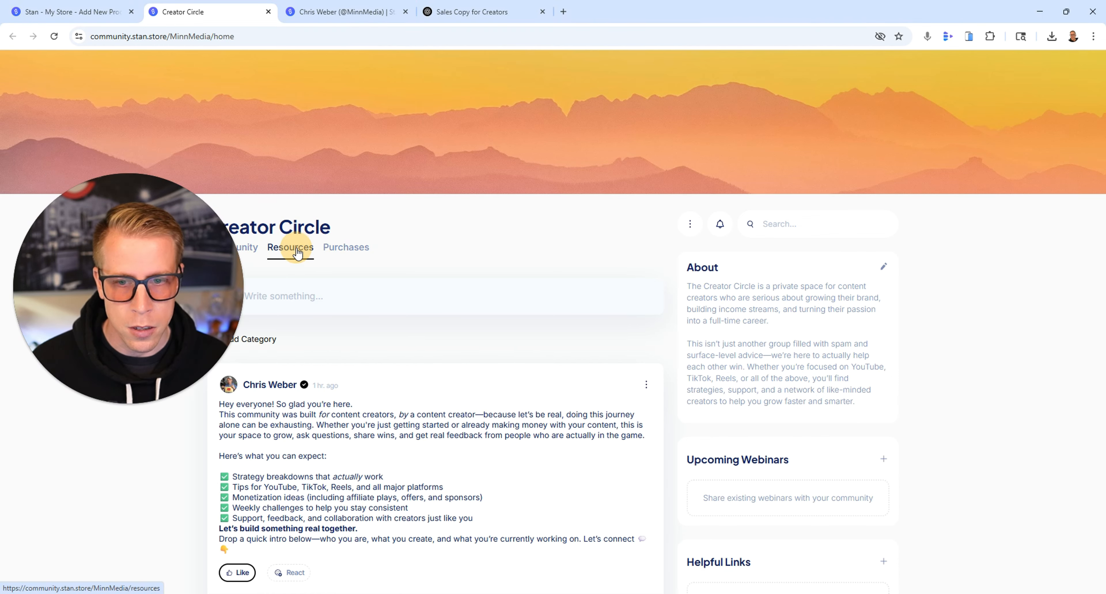
drag(102, 287, 100, 152)
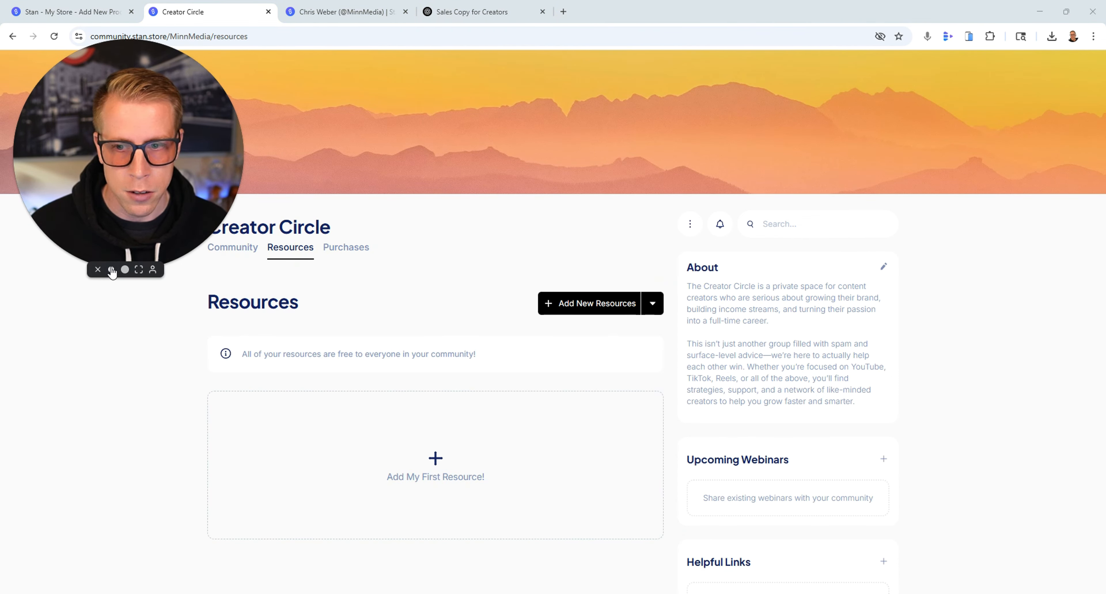
click(111, 269)
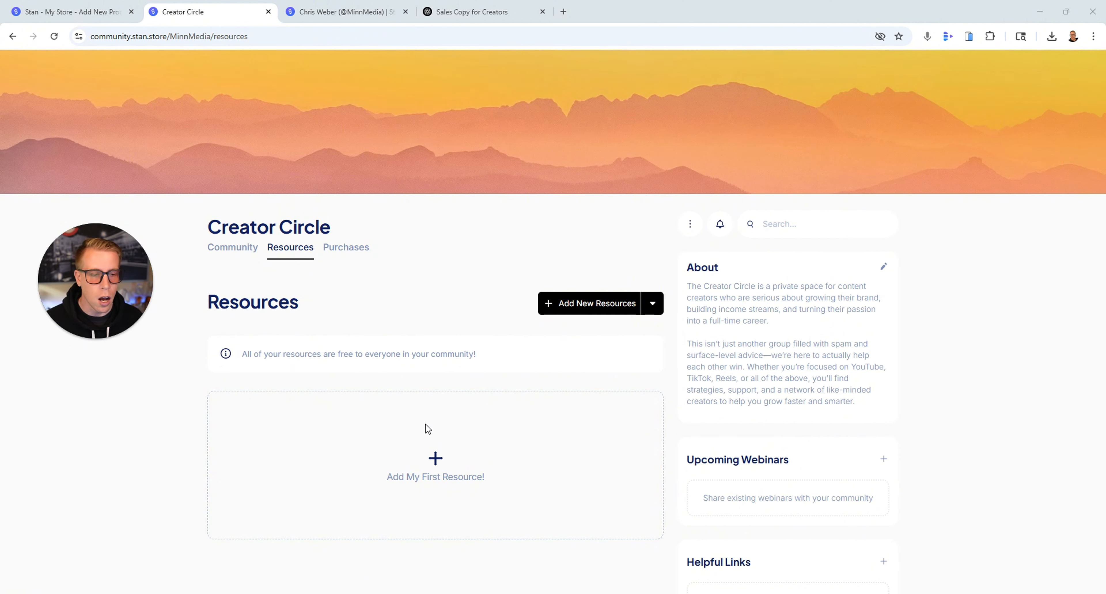
scroll(431, 427, down, 1)
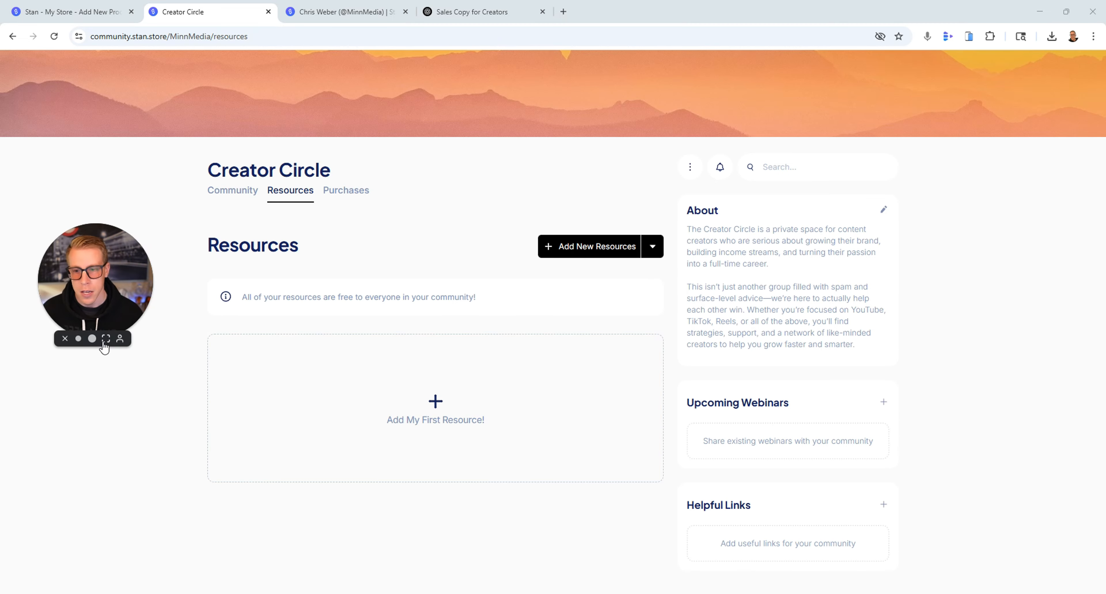
click(106, 338)
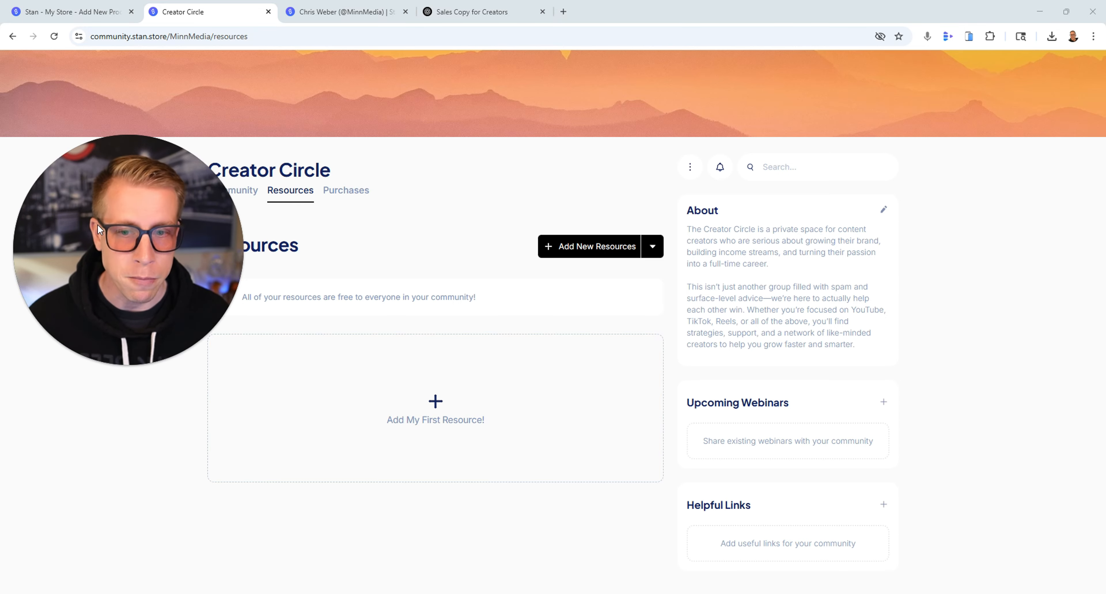
Step: Examine the blank form for a first community resource, glance at the ChatGPT sales copy, and close the form without saving
click(437, 403)
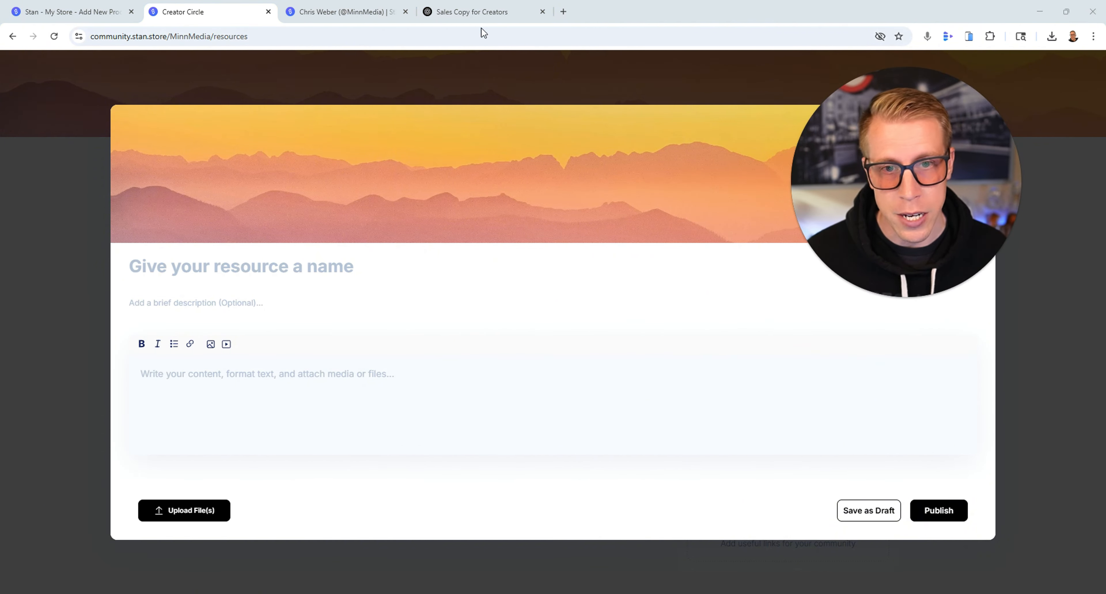
click(470, 11)
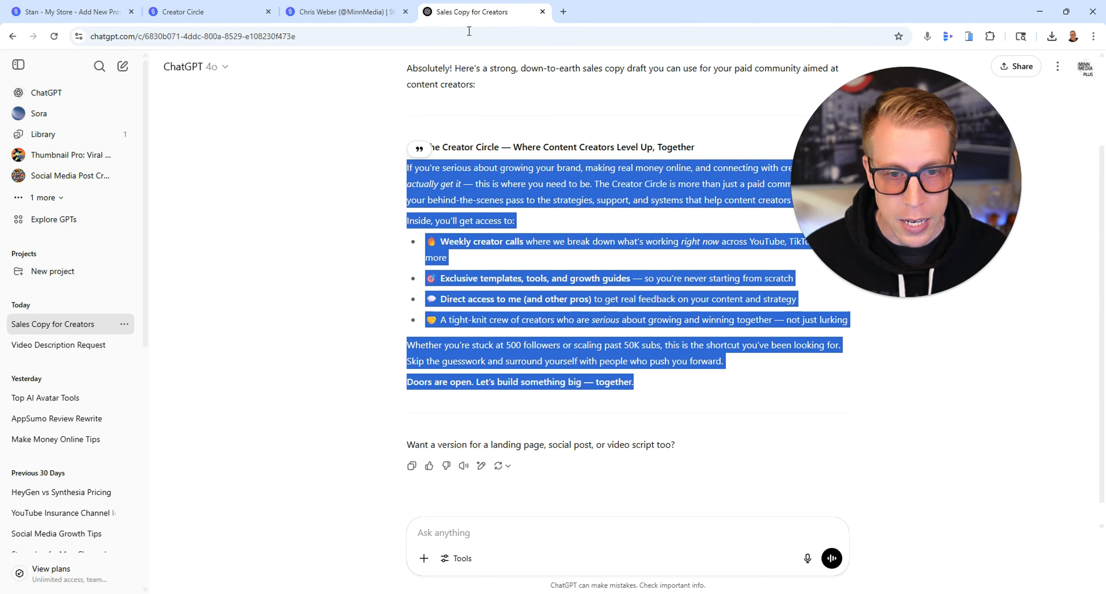
click(238, 8)
click(425, 12)
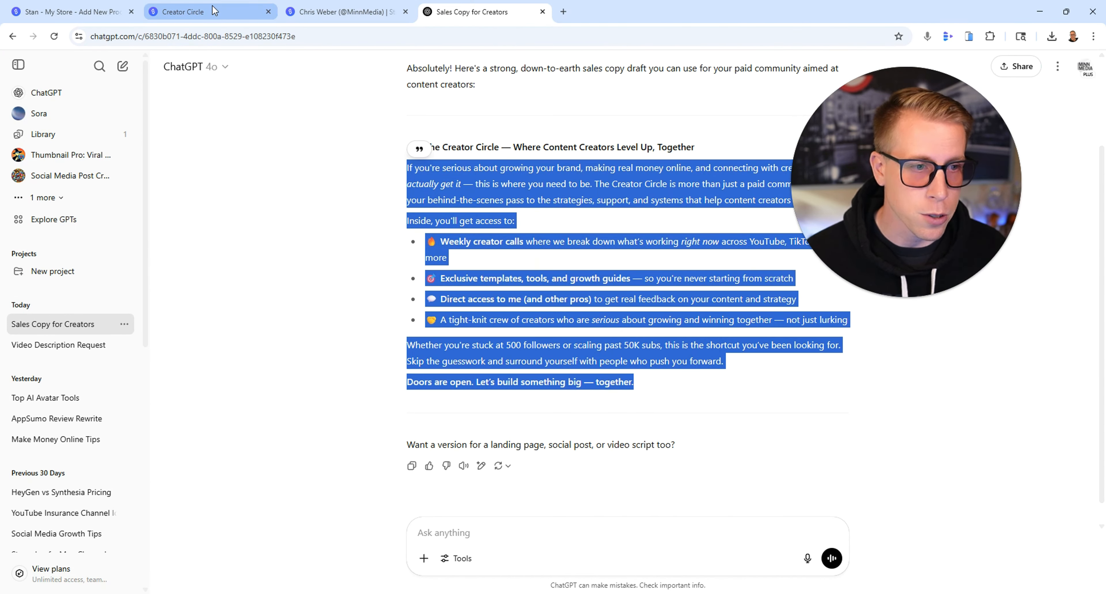
mouse_move(215, 11)
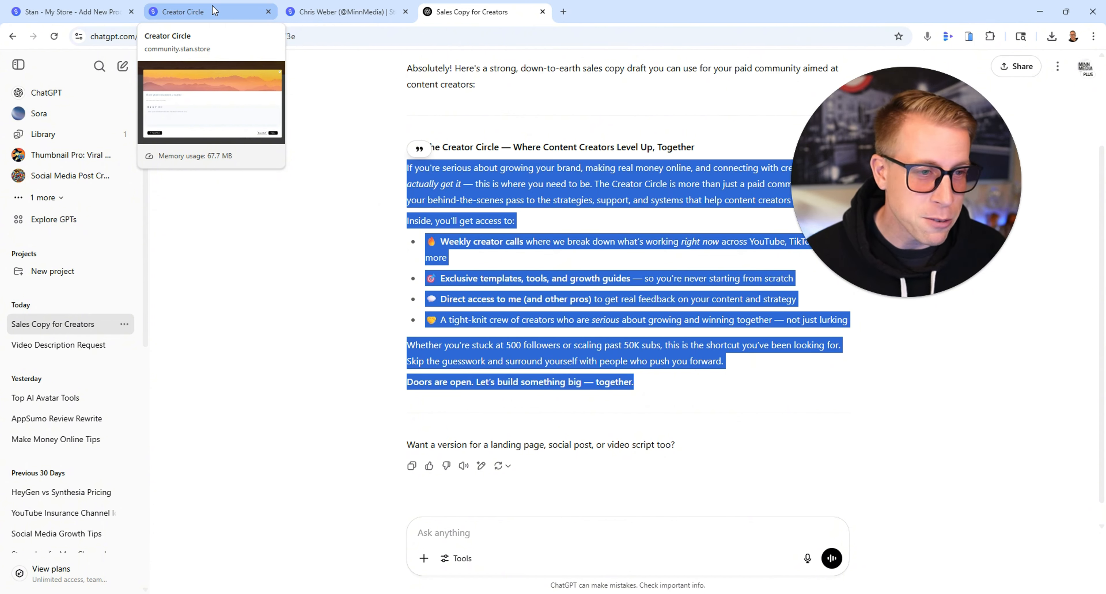
click(214, 11)
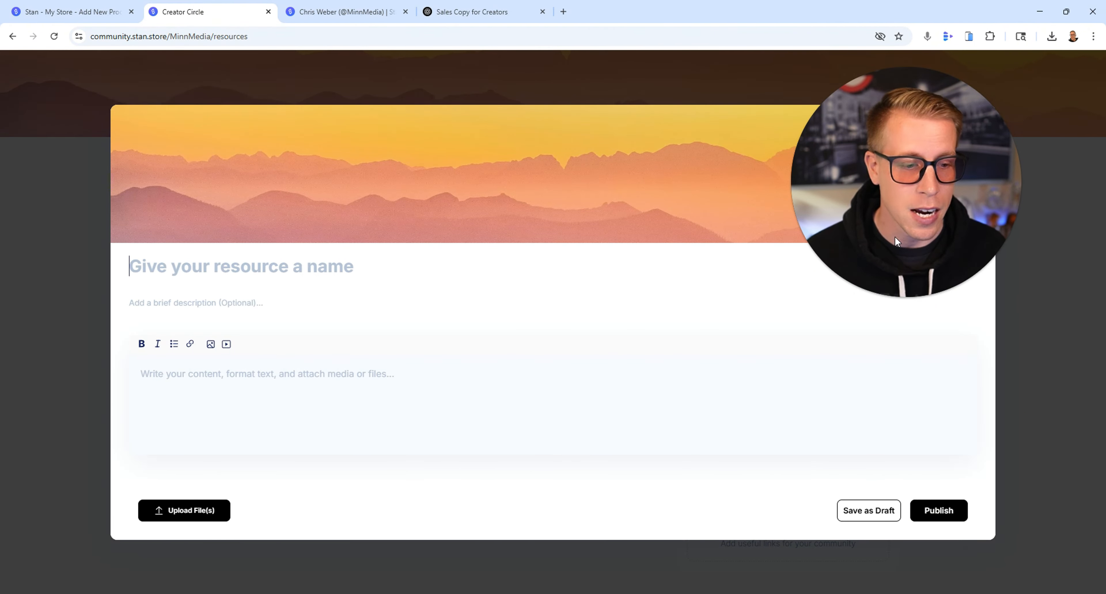
drag(895, 237, 1044, 511)
click(981, 120)
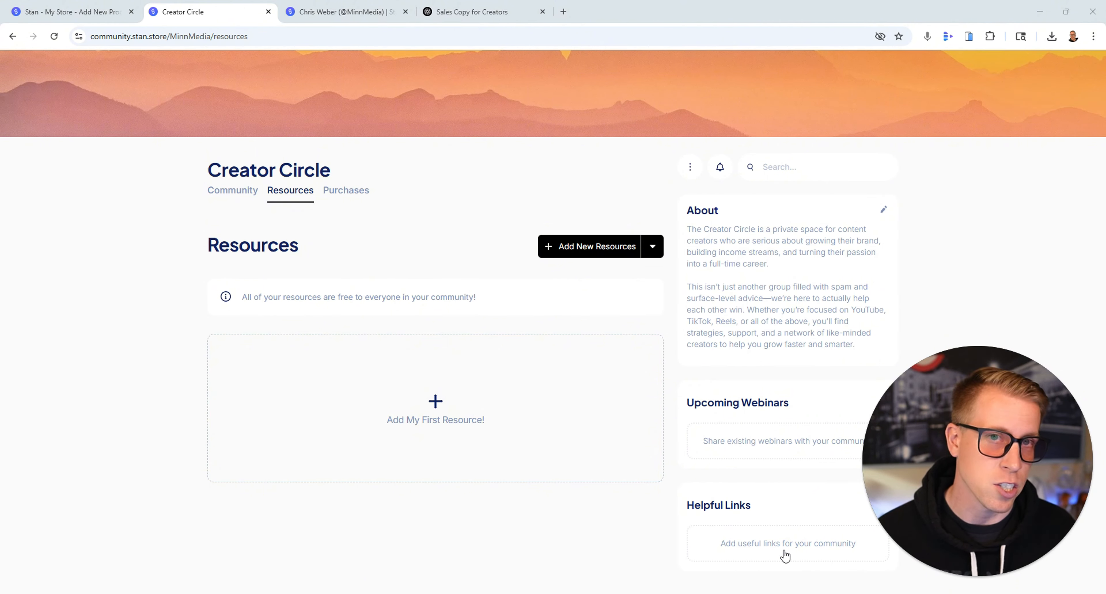
Step: View the Add Link form for the community's Helpful Links and close it without adding a link
drag(972, 488, 973, 412)
click(777, 534)
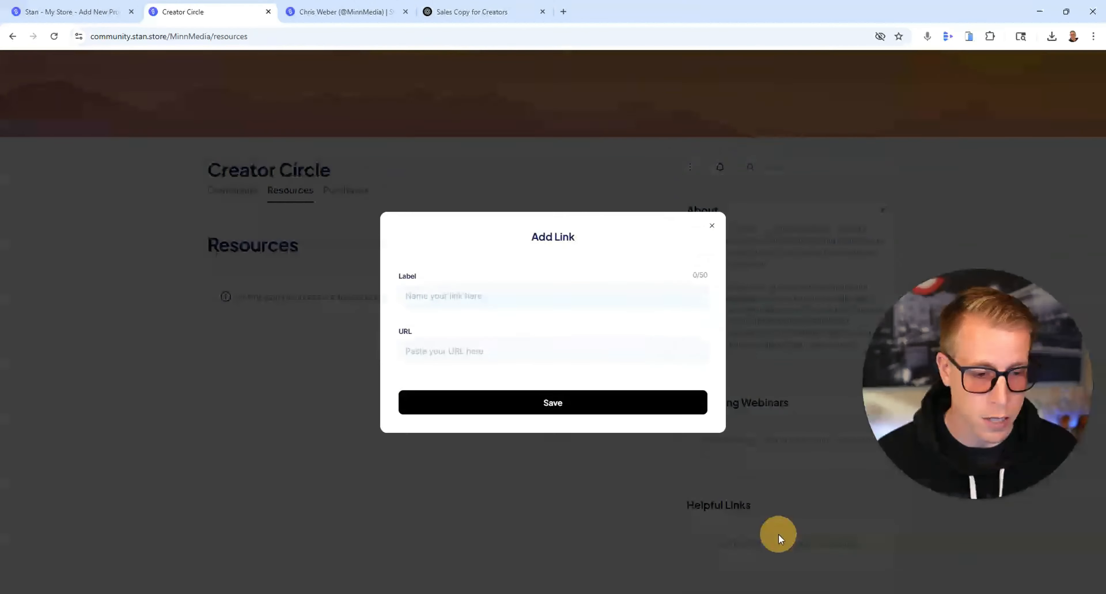
click(712, 228)
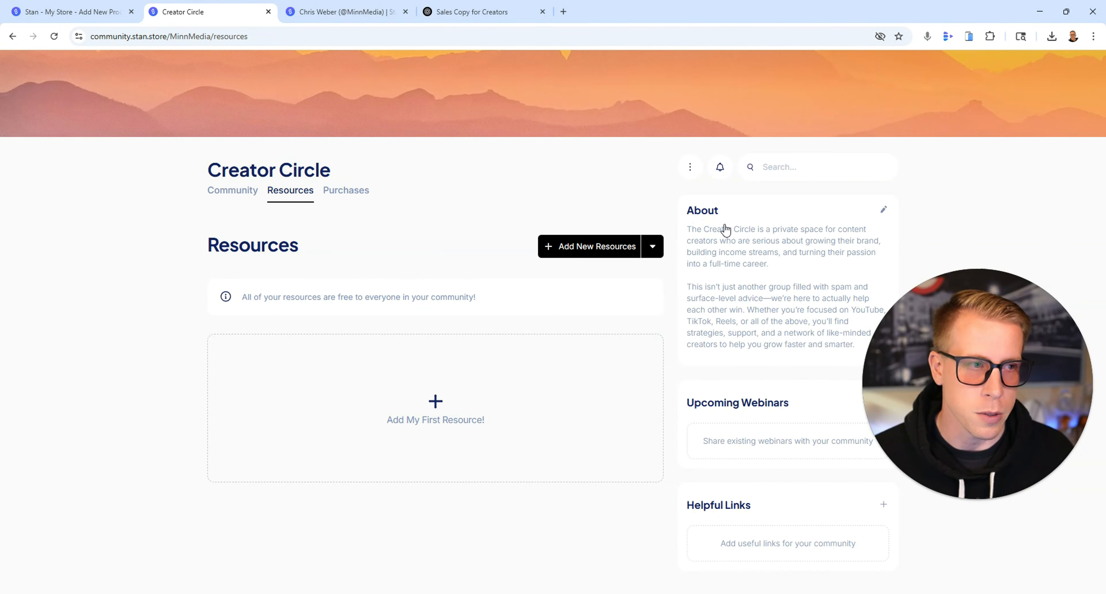
scroll(327, 226, up, 2)
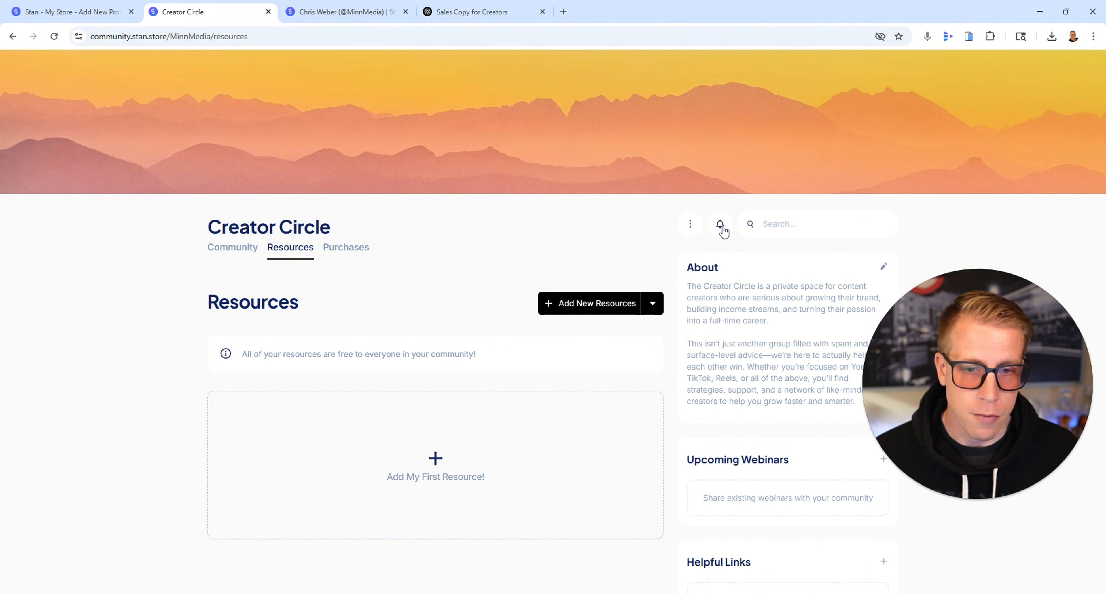
mouse_move(260, 112)
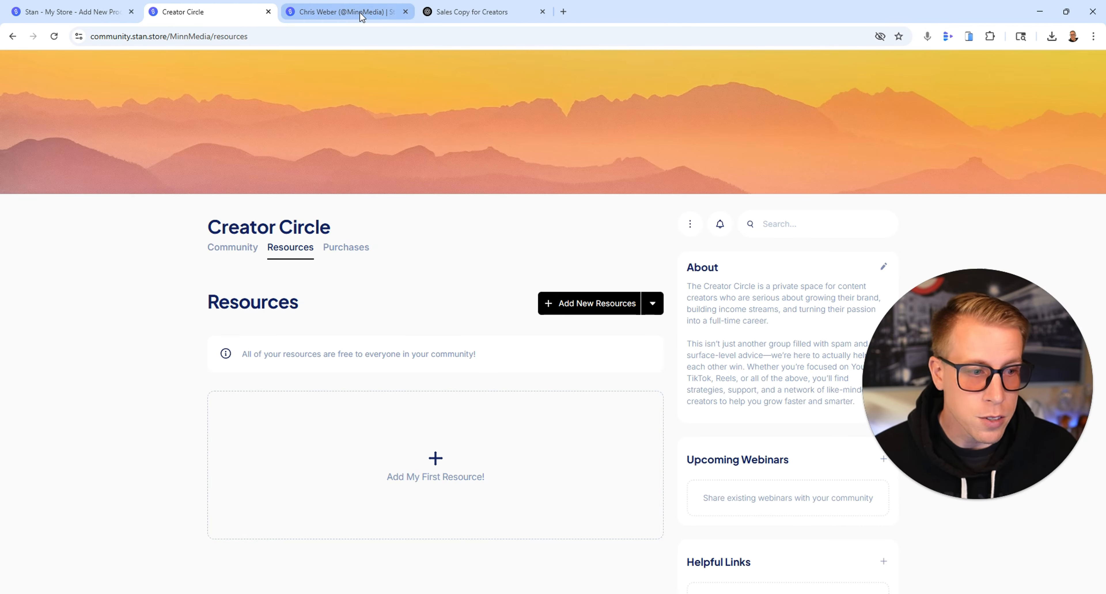
click(988, 499)
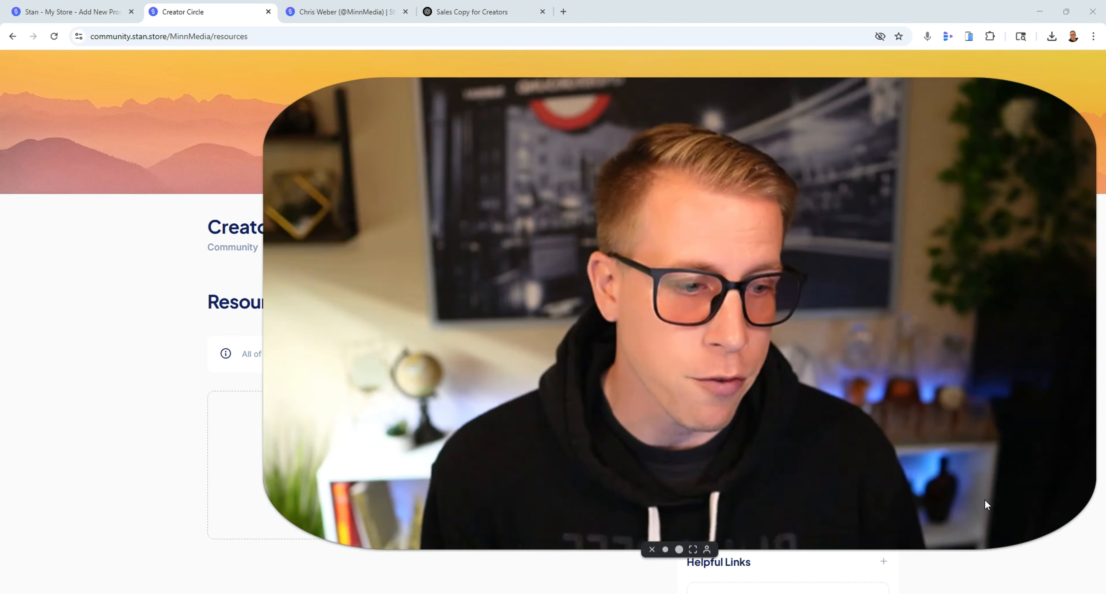